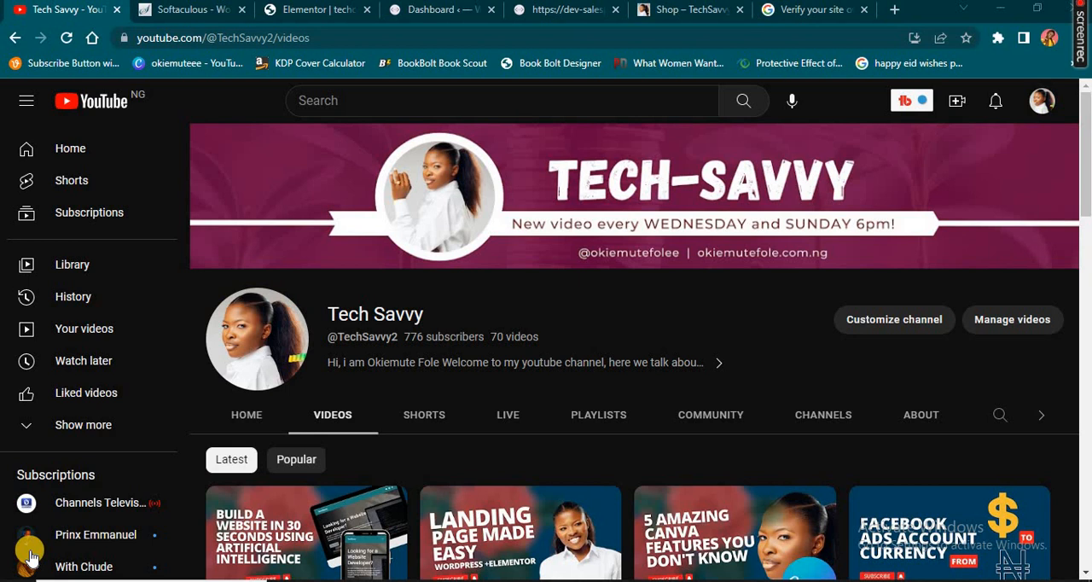
Open the live dev-salespagy.pantheonsite.io page and expand its floating contact widget to view the available channels
{"action": "left_click", "coordinate": [562, 12]}
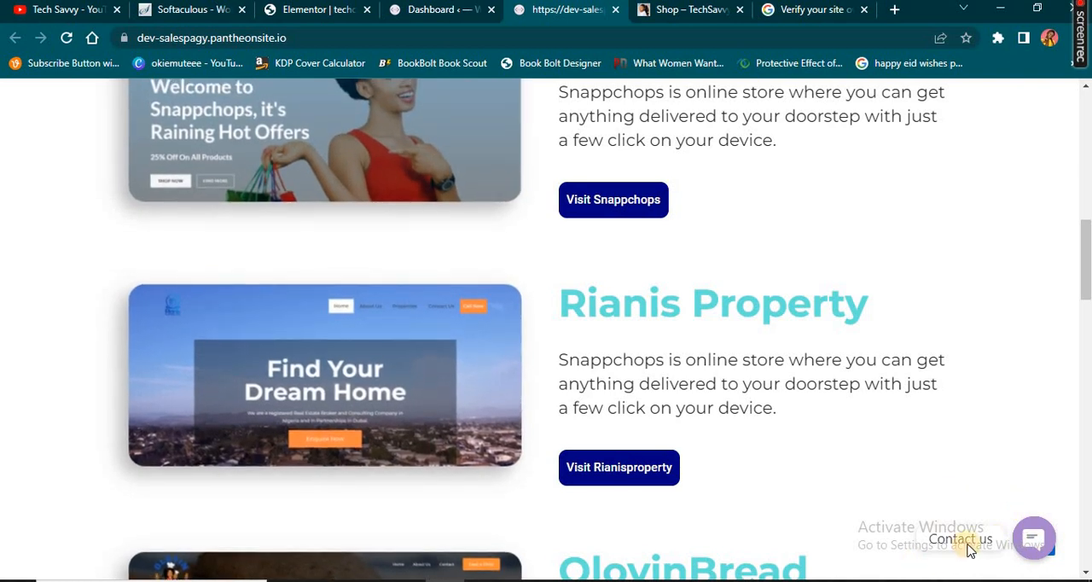
{"action": "left_click", "coordinate": [1037, 541]}
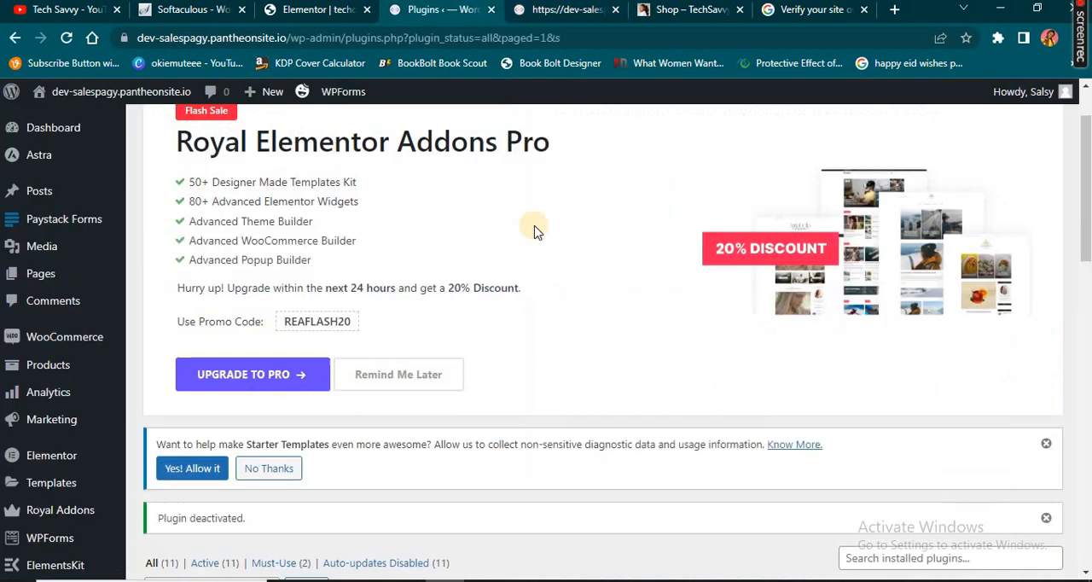
{"action": "scroll", "coordinate": [535, 231], "scroll_direction": "up", "scroll_amount": 2}
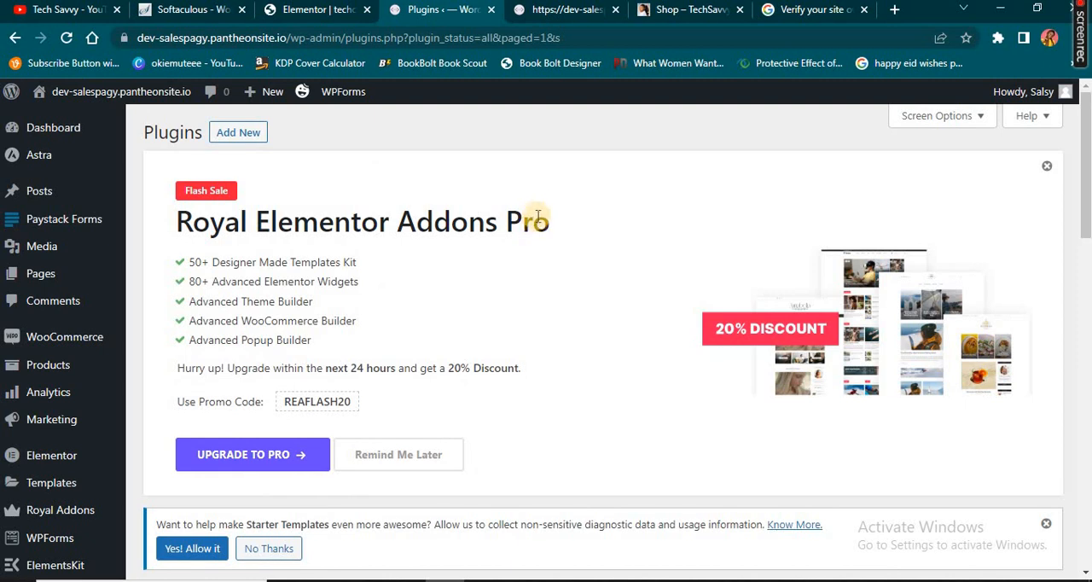
Find plugins matching "chat widget" in the WordPress plugin directory and install the Floating Chat Widget by Premio (Chaty)
{"action": "left_click", "coordinate": [252, 137]}
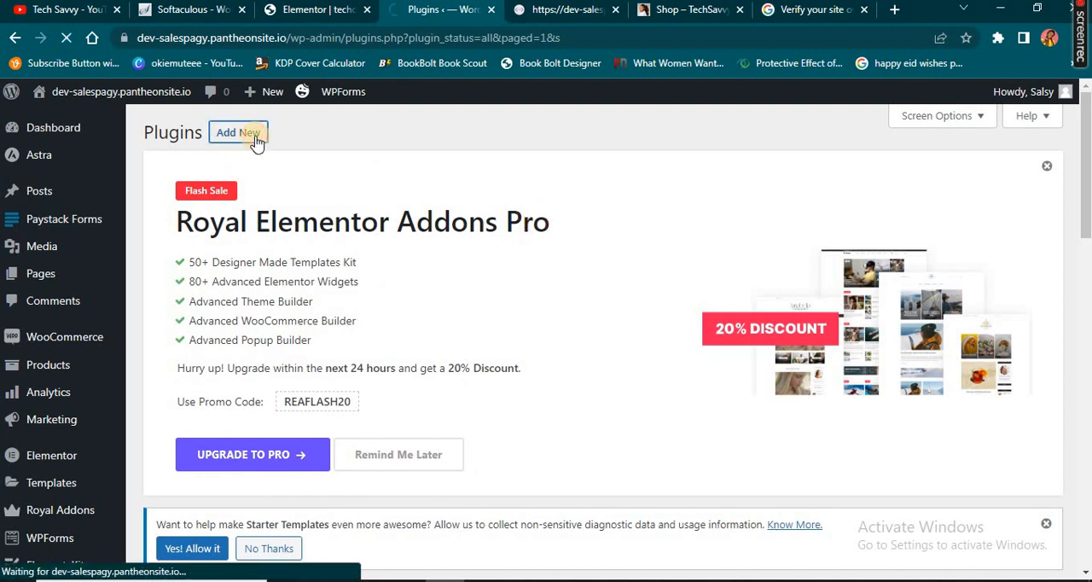
{"action": "scroll", "coordinate": [752, 365], "scroll_direction": "down", "scroll_amount": 5}
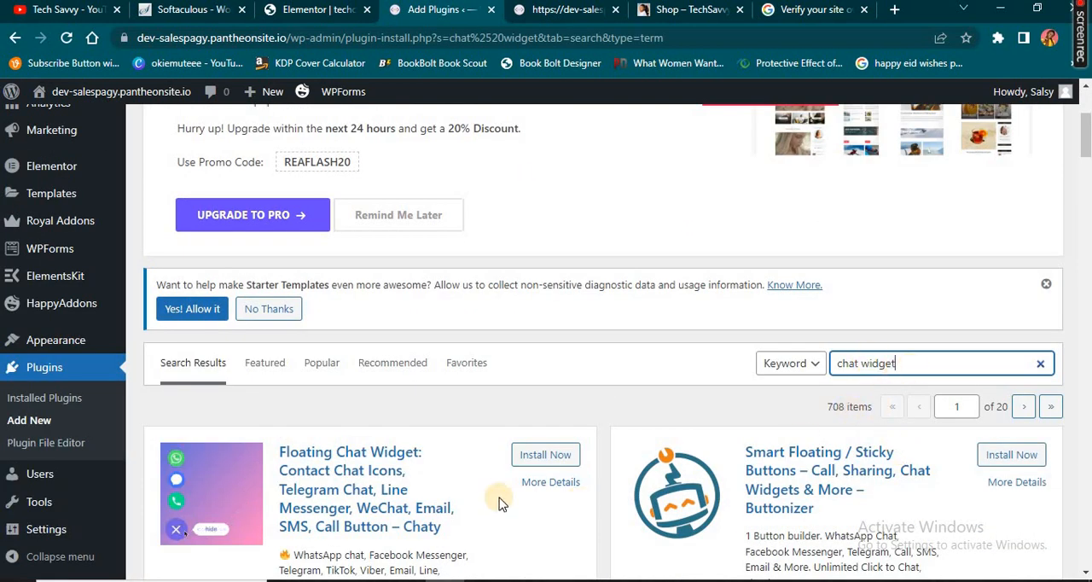
{"action": "scroll", "coordinate": [1024, 179], "scroll_direction": "down", "scroll_amount": 3}
{"action": "scroll", "coordinate": [781, 324], "scroll_direction": "down", "scroll_amount": 1}
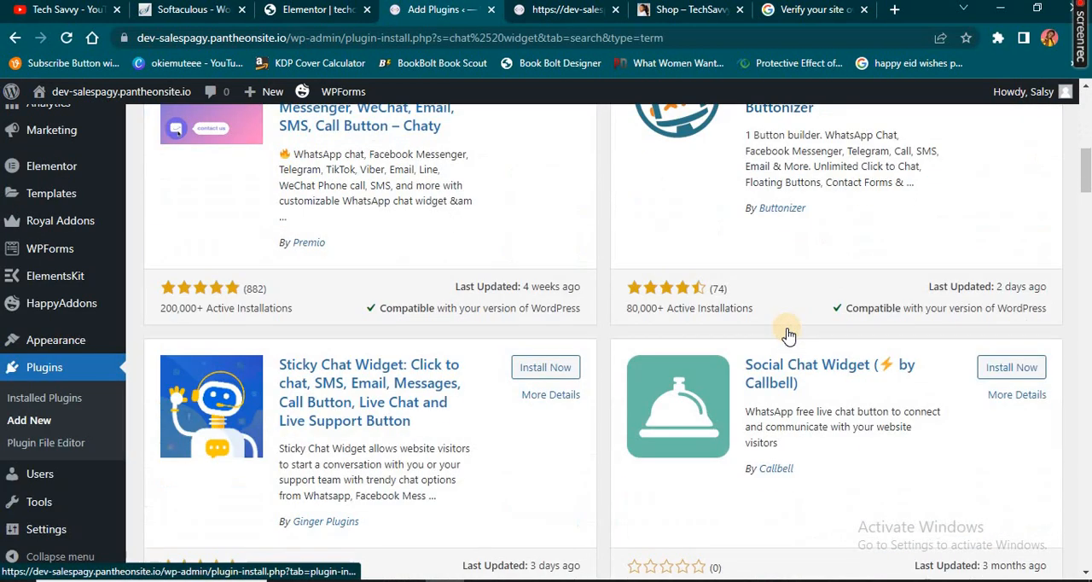
{"action": "scroll", "coordinate": [788, 333], "scroll_direction": "down", "scroll_amount": 3}
{"action": "scroll", "coordinate": [788, 330], "scroll_direction": "up", "scroll_amount": 6}
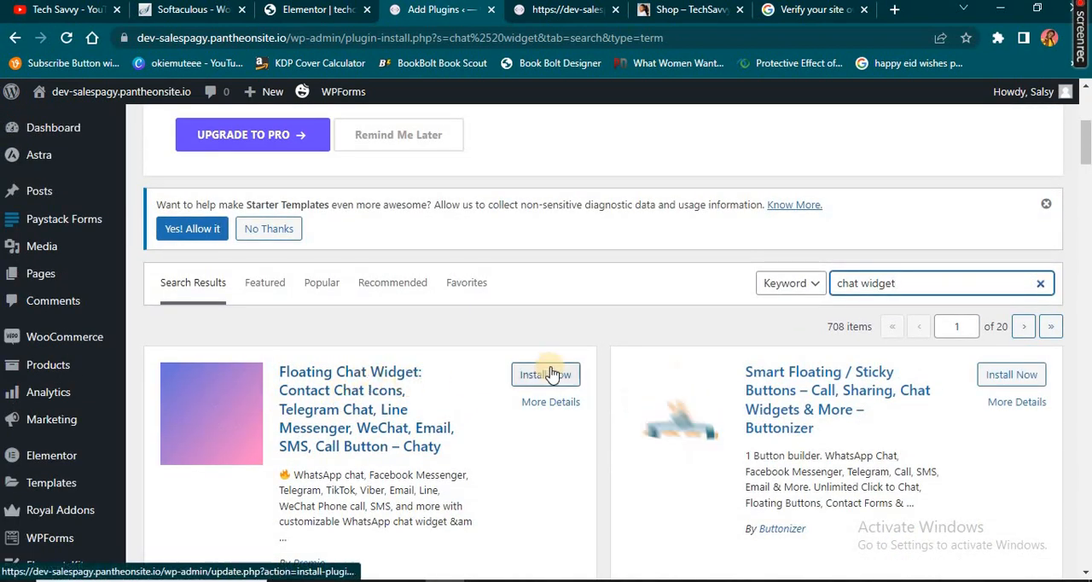
{"action": "scroll", "coordinate": [324, 427], "scroll_direction": "down", "scroll_amount": 3}
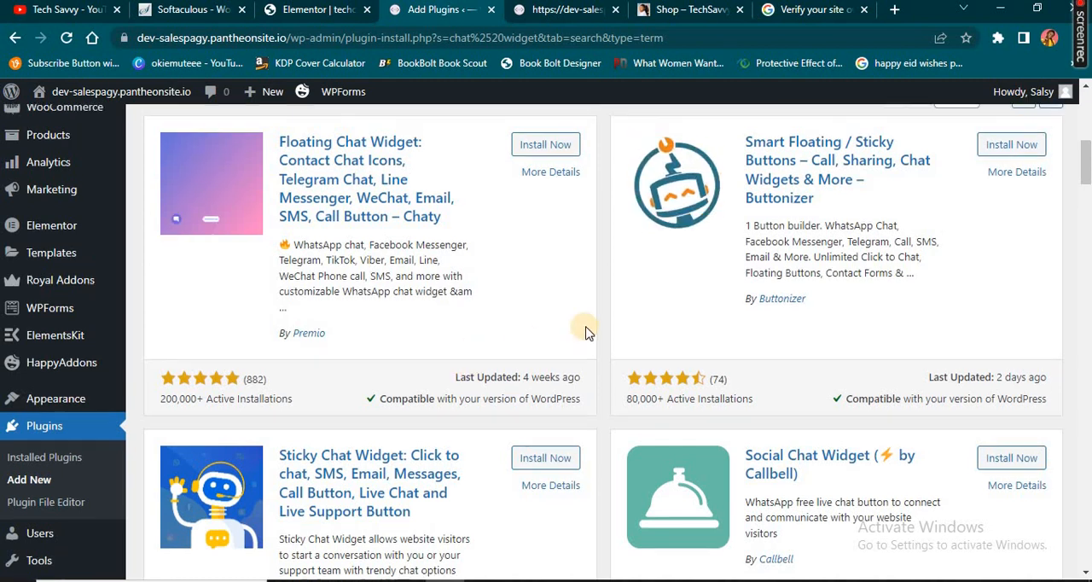
{"action": "scroll", "coordinate": [586, 329], "scroll_direction": "up", "scroll_amount": 2}
{"action": "left_click", "coordinate": [546, 298]}
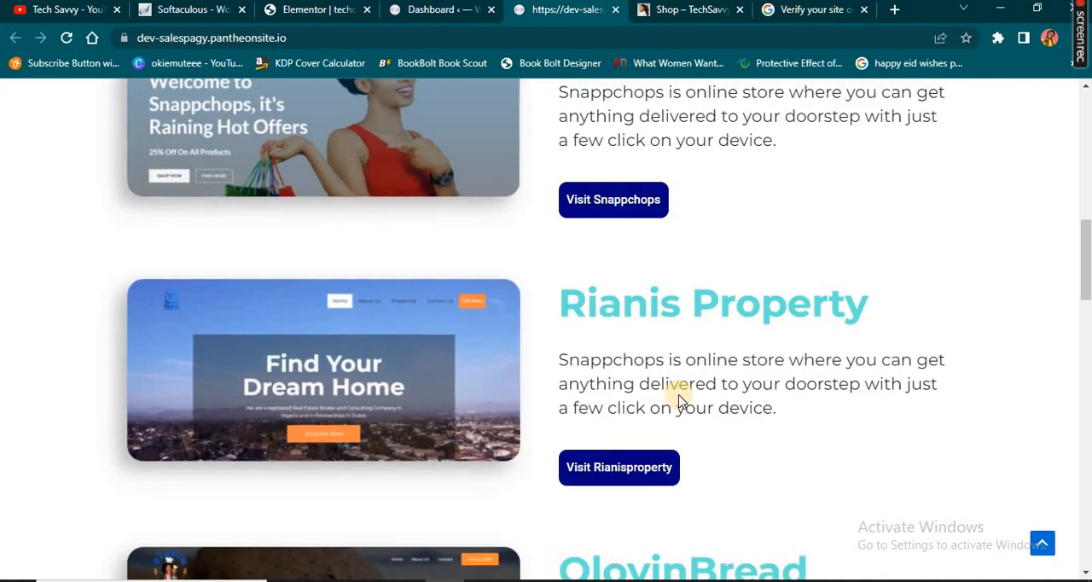
Examine the live sales page through the portfolio and contact form sections for a floating chat widget
{"action": "scroll", "coordinate": [680, 401], "scroll_direction": "down", "scroll_amount": 2}
{"action": "scroll", "coordinate": [1044, 540], "scroll_direction": "down", "scroll_amount": 4}
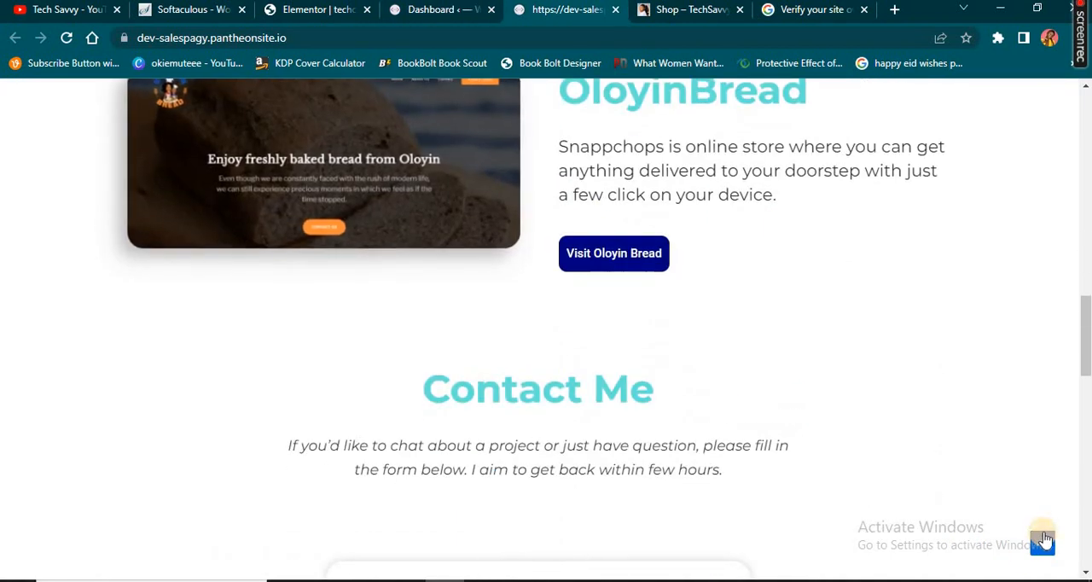
{"action": "scroll", "coordinate": [1037, 523], "scroll_direction": "down", "scroll_amount": 2}
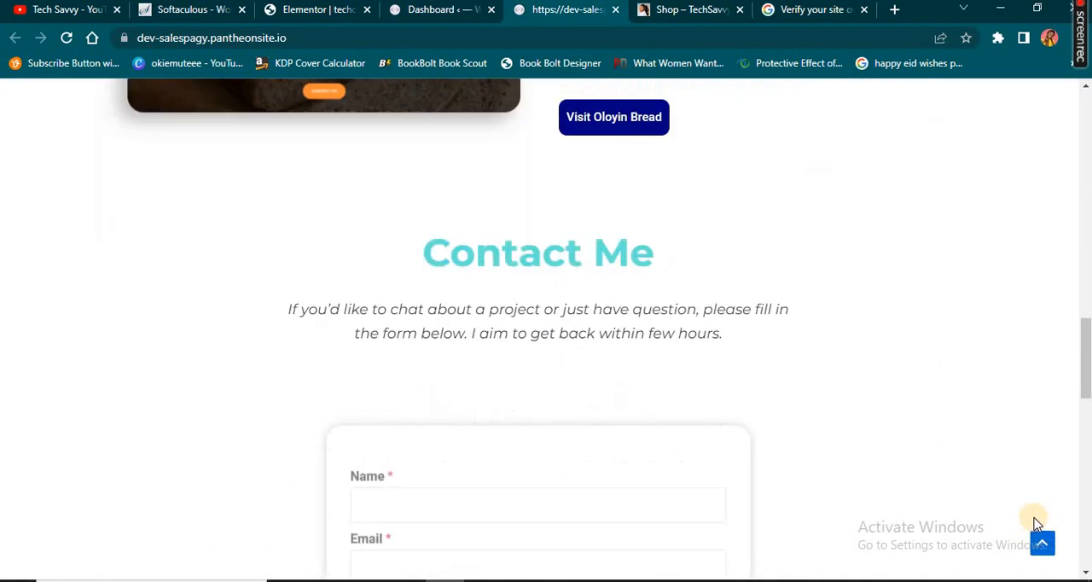
{"action": "scroll", "coordinate": [1037, 523], "scroll_direction": "down", "scroll_amount": 4}
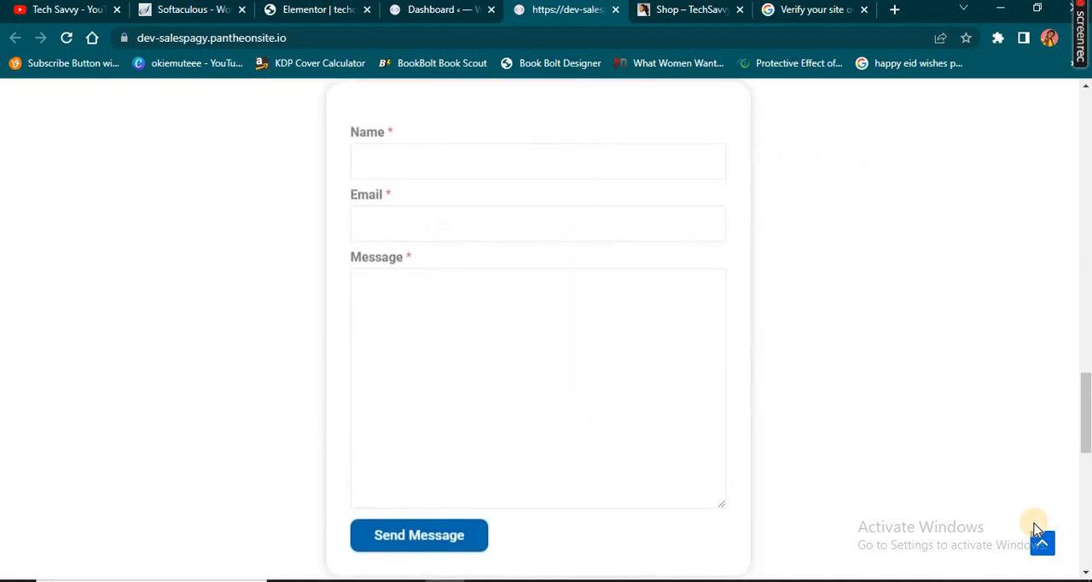
{"action": "scroll", "coordinate": [1037, 529], "scroll_direction": "down", "scroll_amount": 2}
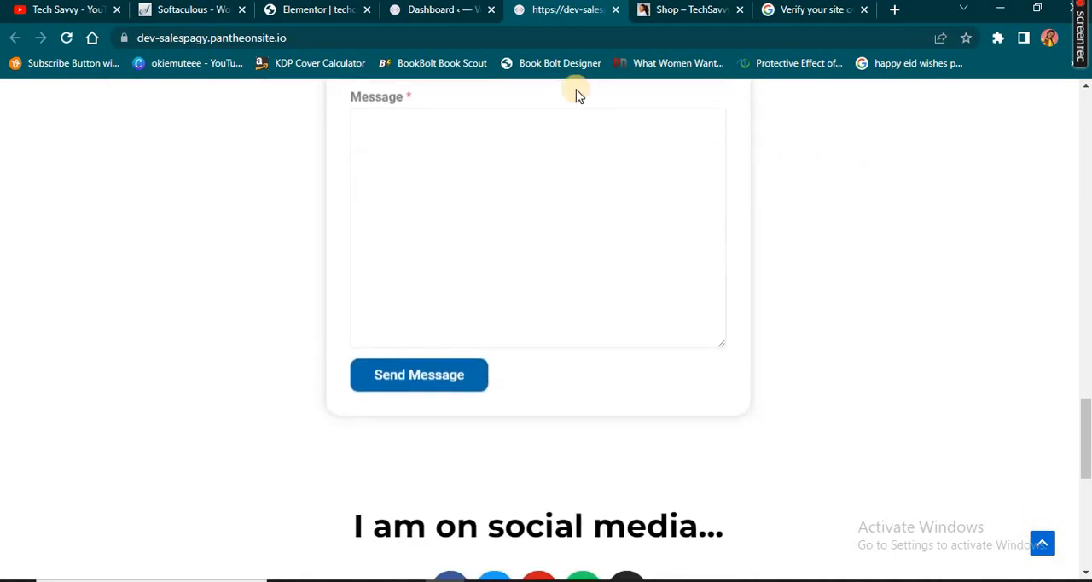
Return to the Chaty dashboard in WordPress and start creating a new widget
{"action": "left_click", "coordinate": [436, 10]}
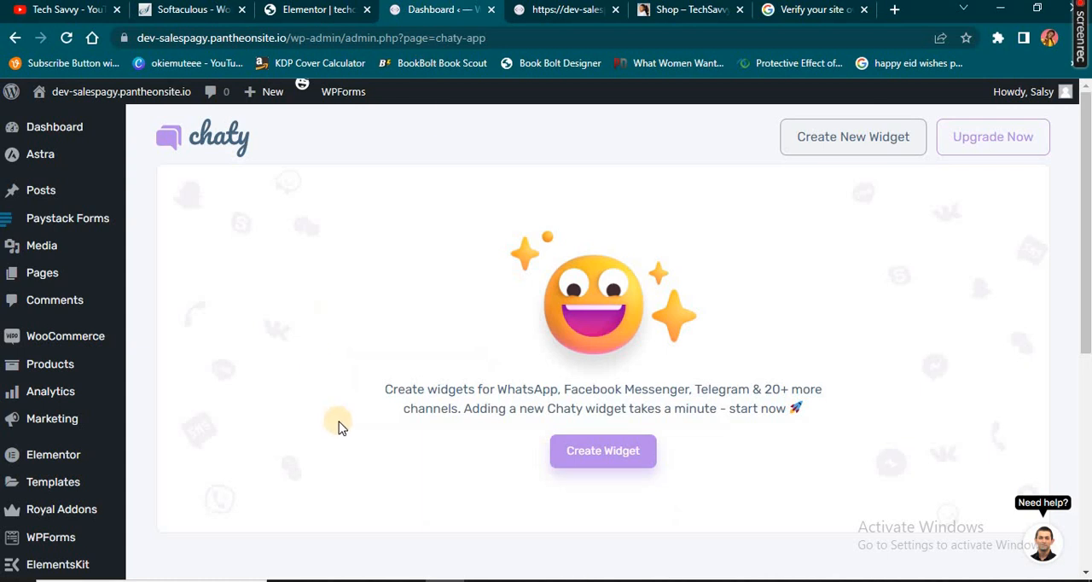
{"action": "scroll", "coordinate": [354, 408], "scroll_direction": "down", "scroll_amount": 1}
{"action": "scroll", "coordinate": [256, 410], "scroll_direction": "down", "scroll_amount": 1}
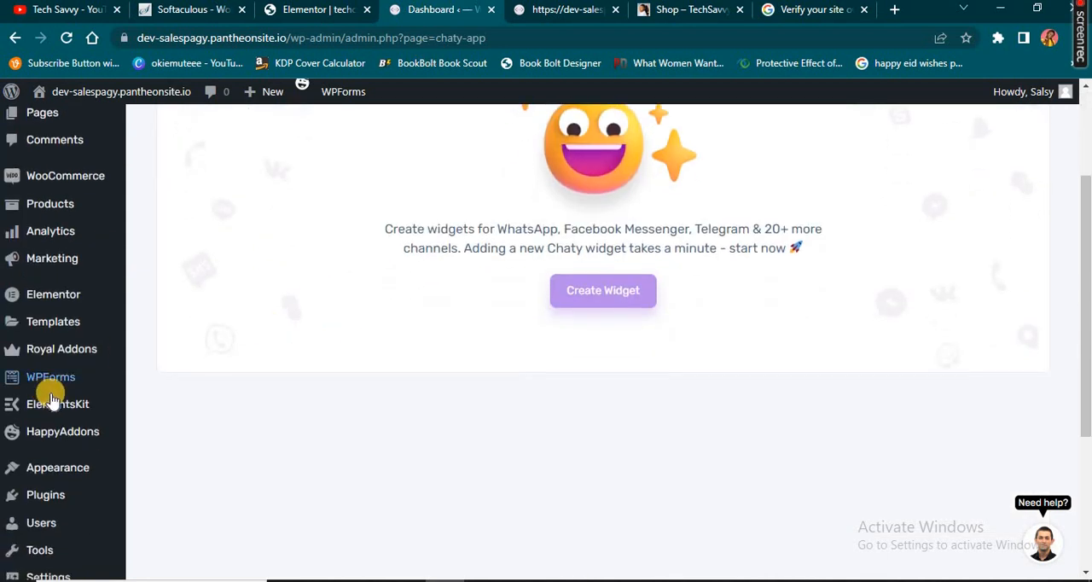
{"action": "scroll", "coordinate": [51, 401], "scroll_direction": "down", "scroll_amount": 3}
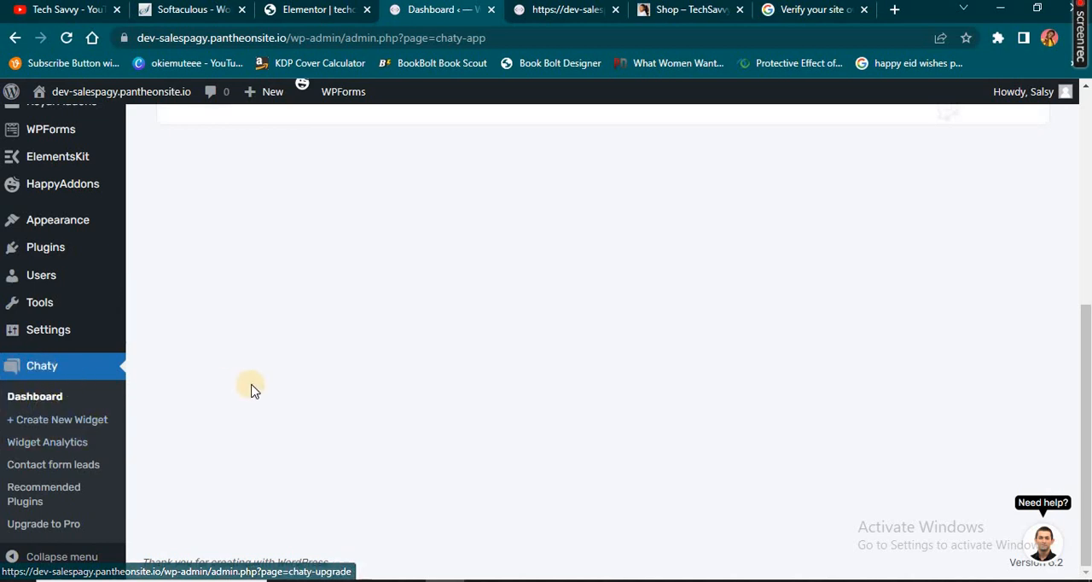
{"action": "scroll", "coordinate": [252, 389], "scroll_direction": "up", "scroll_amount": 5}
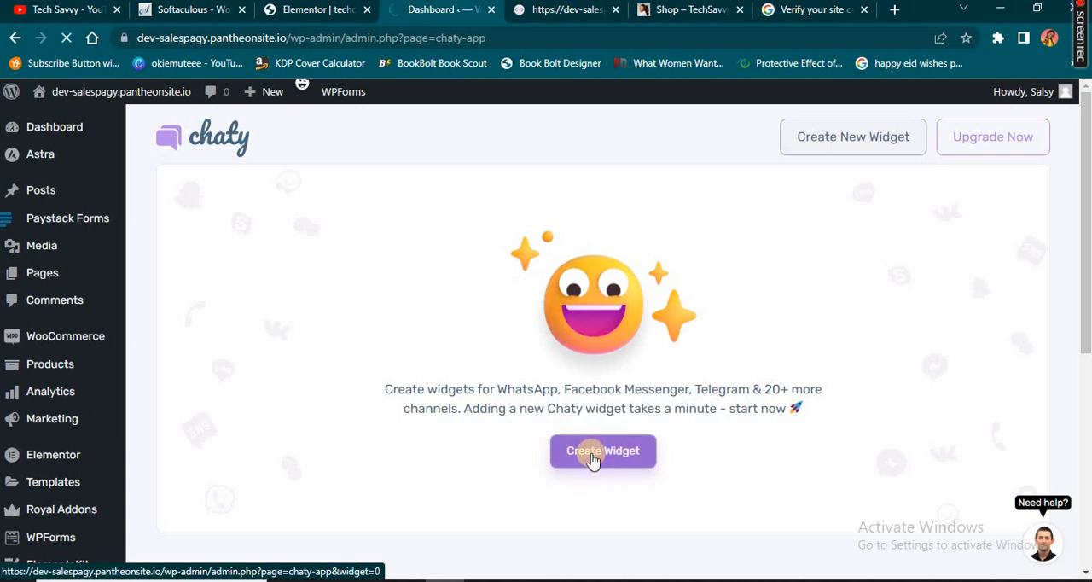
{"action": "left_click", "coordinate": [595, 458]}
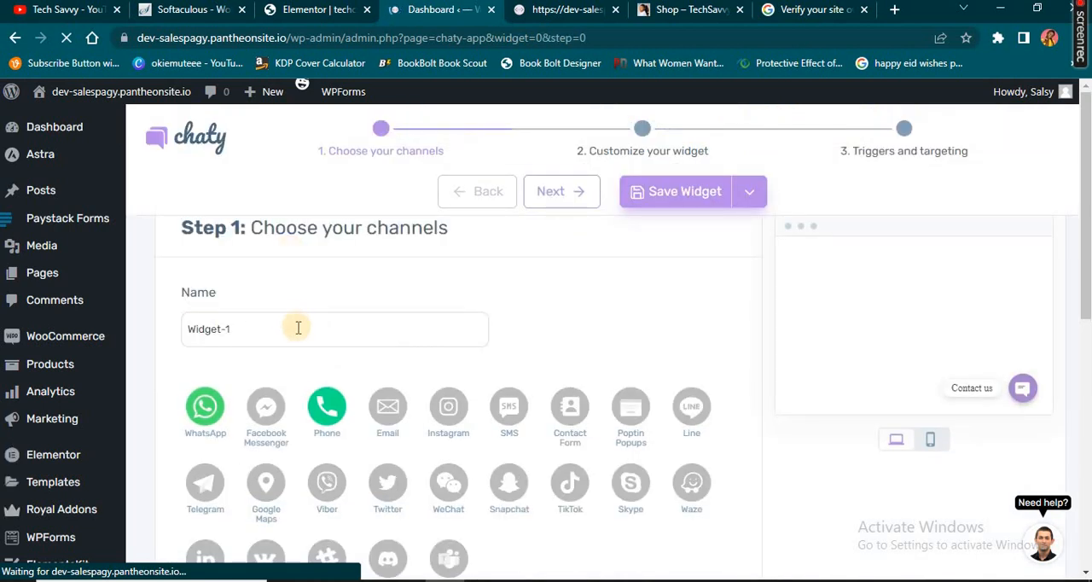
Name the new chat widget "Home page widged"
{"action": "left_click", "coordinate": [299, 329]}
{"action": "key", "text": "ctrl+a"}
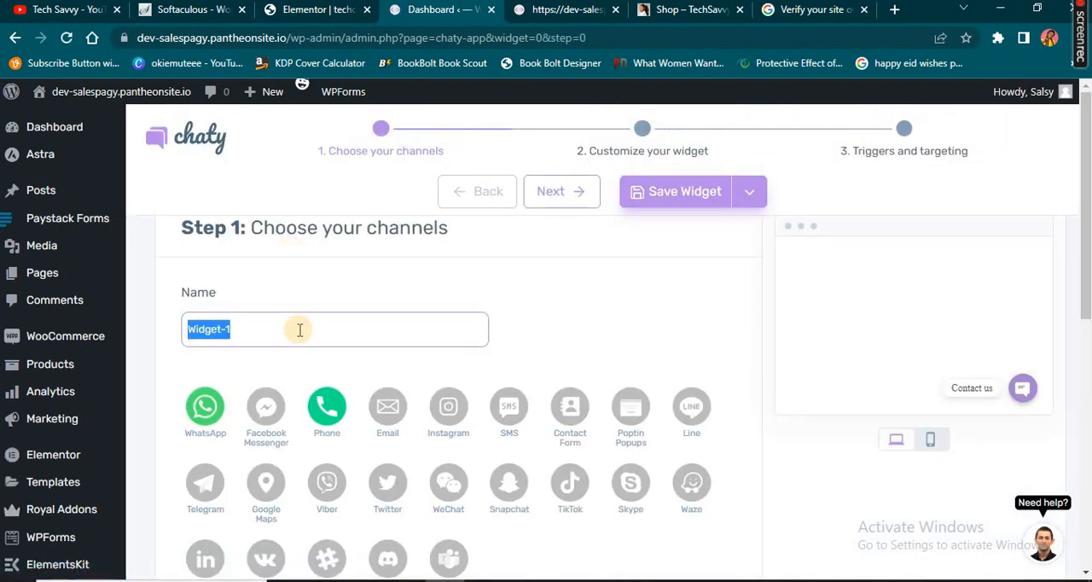
{"action": "type", "text": "Home page w"}
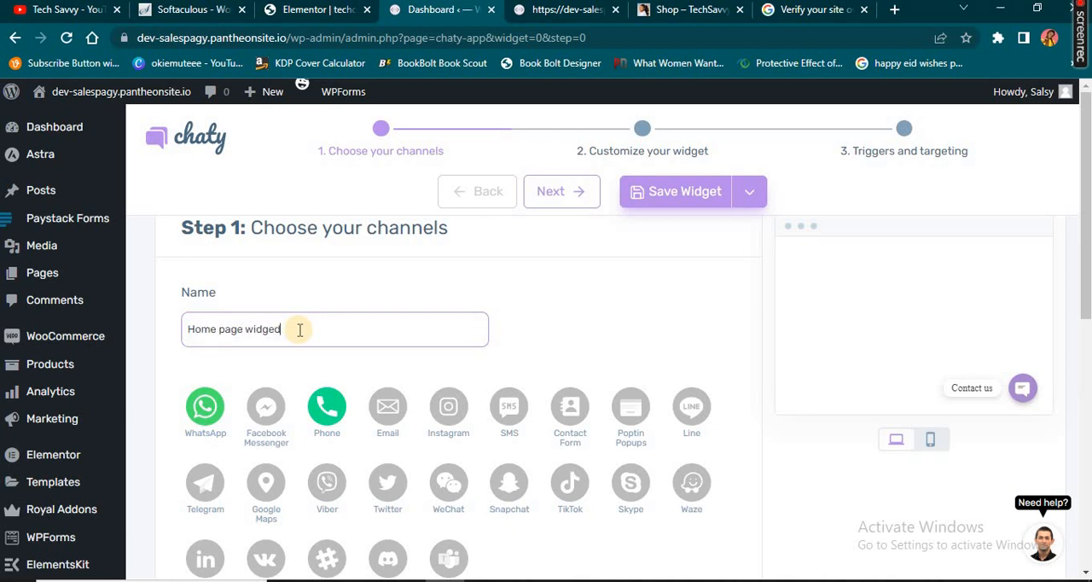
{"action": "type", "text": "idged"}
Add Facebook Messenger and Instagram to the widget's channels
{"action": "scroll", "coordinate": [299, 333], "scroll_direction": "down", "scroll_amount": 1}
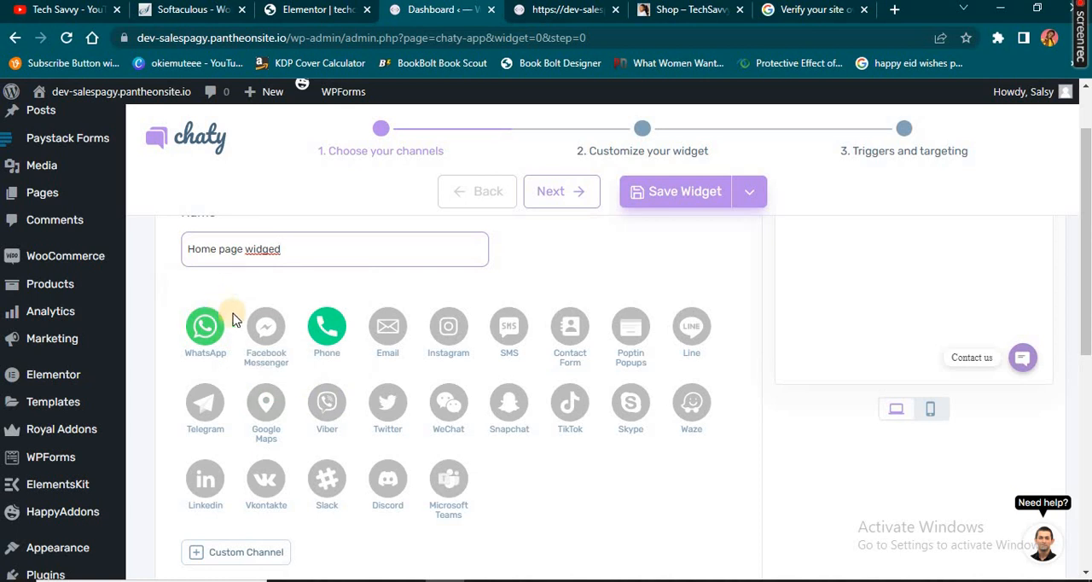
{"action": "double_click", "coordinate": [275, 340]}
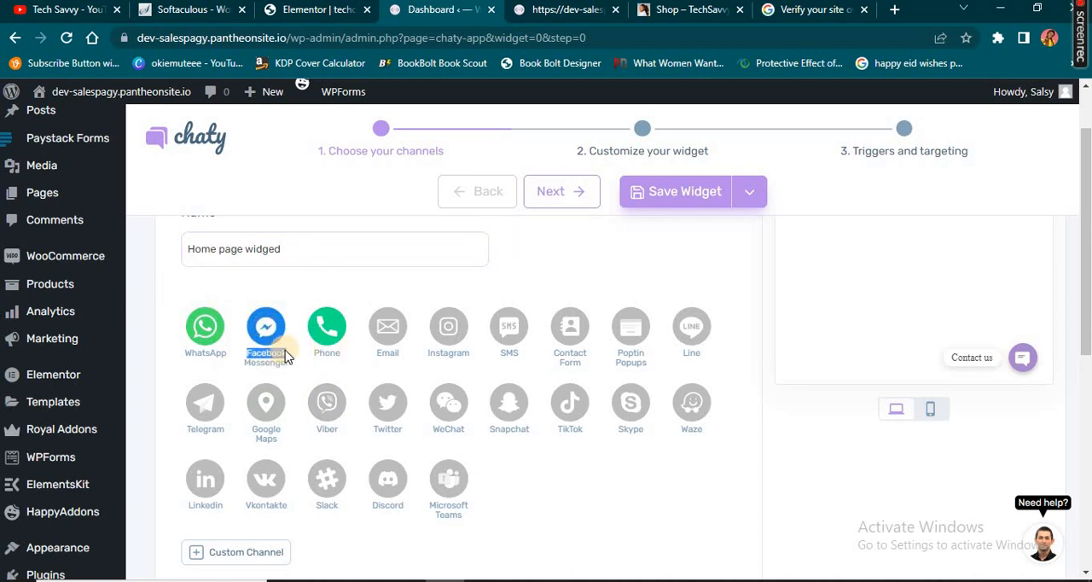
{"action": "scroll", "coordinate": [434, 471], "scroll_direction": "down", "scroll_amount": 9}
{"action": "scroll", "coordinate": [402, 463], "scroll_direction": "up", "scroll_amount": 8}
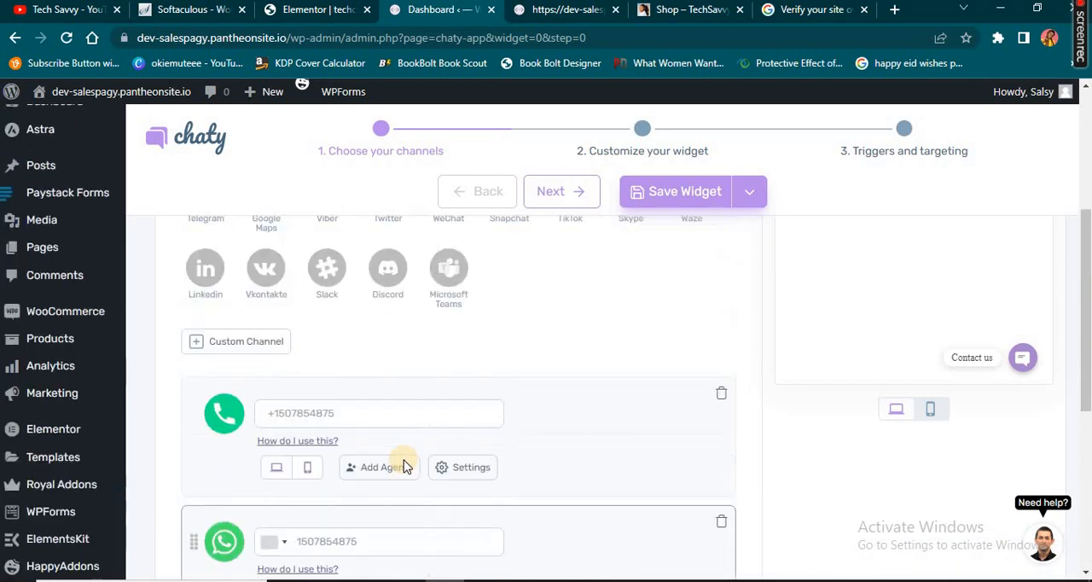
{"action": "scroll", "coordinate": [398, 455], "scroll_direction": "up", "scroll_amount": 2}
{"action": "left_click", "coordinate": [448, 406]}
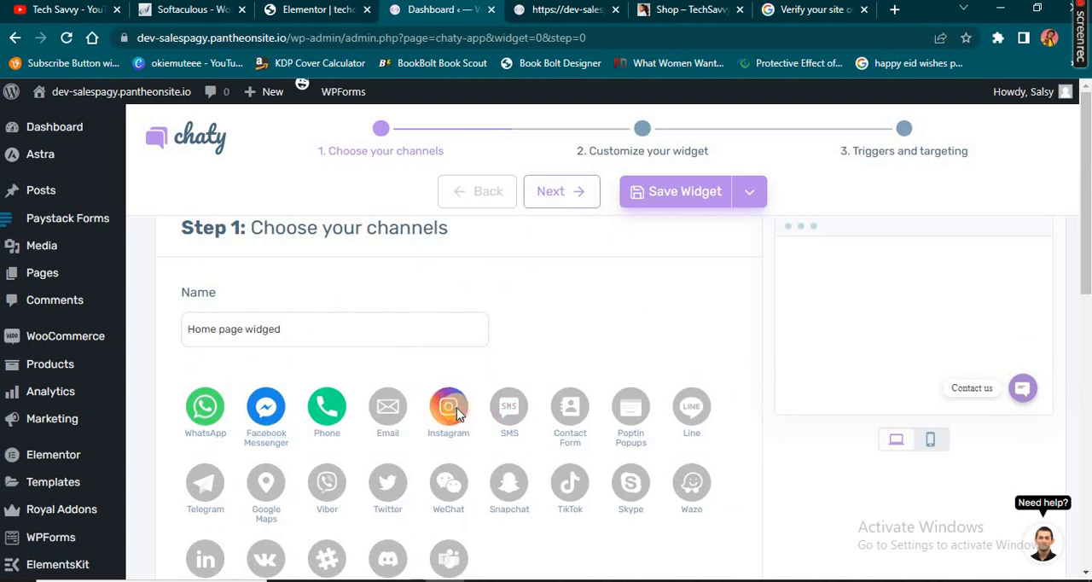
Add Twitter and LinkedIn to the widget's channels
{"action": "scroll", "coordinate": [443, 519], "scroll_direction": "down", "scroll_amount": 10}
{"action": "scroll", "coordinate": [500, 419], "scroll_direction": "up", "scroll_amount": 9}
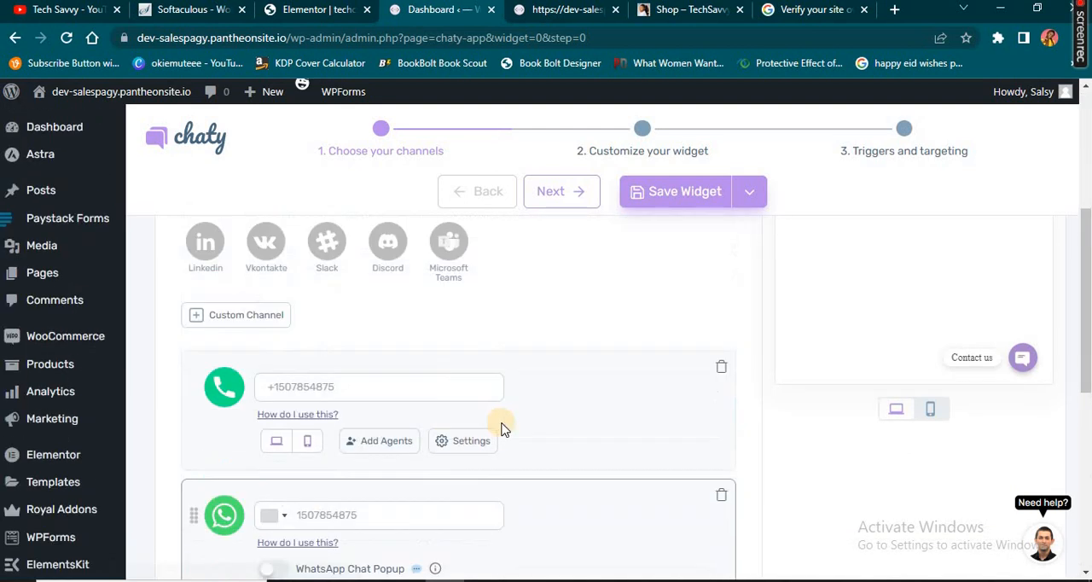
{"action": "left_click", "coordinate": [384, 419]}
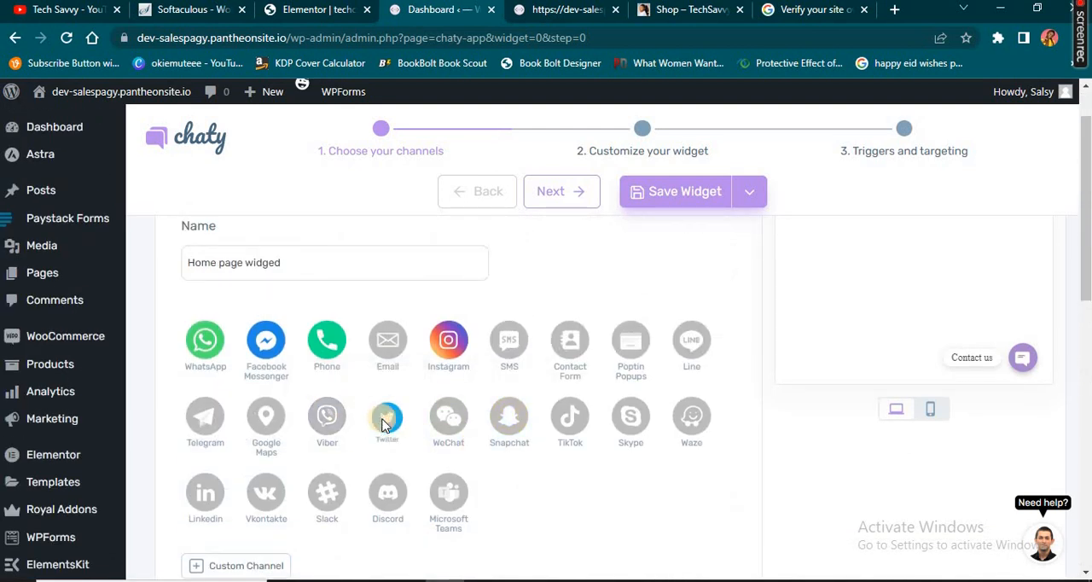
{"action": "scroll", "coordinate": [478, 434], "scroll_direction": "down", "scroll_amount": 10}
{"action": "scroll", "coordinate": [480, 437], "scroll_direction": "up", "scroll_amount": 7}
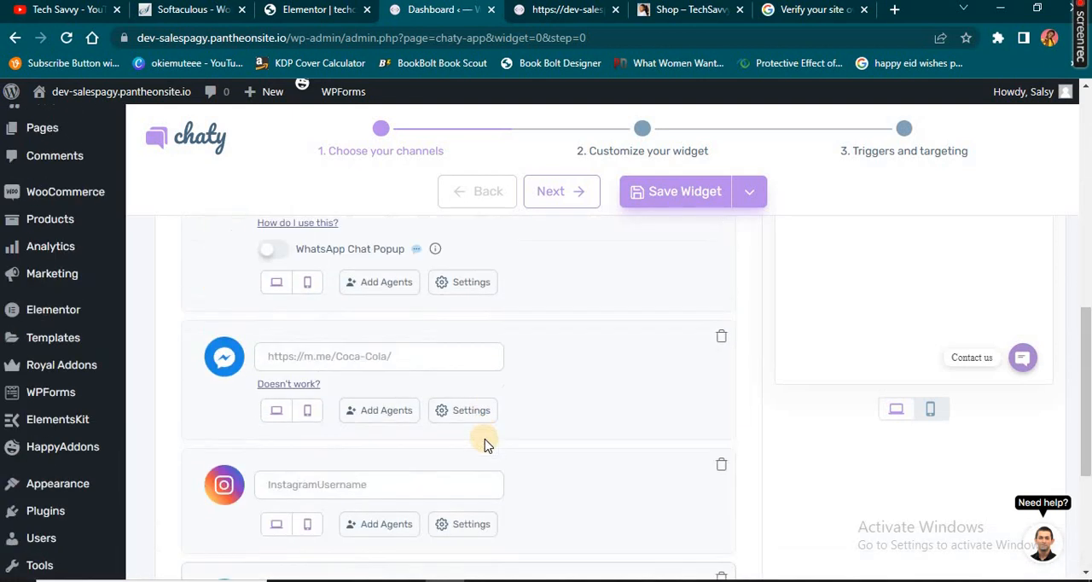
{"action": "scroll", "coordinate": [485, 446], "scroll_direction": "up", "scroll_amount": 4}
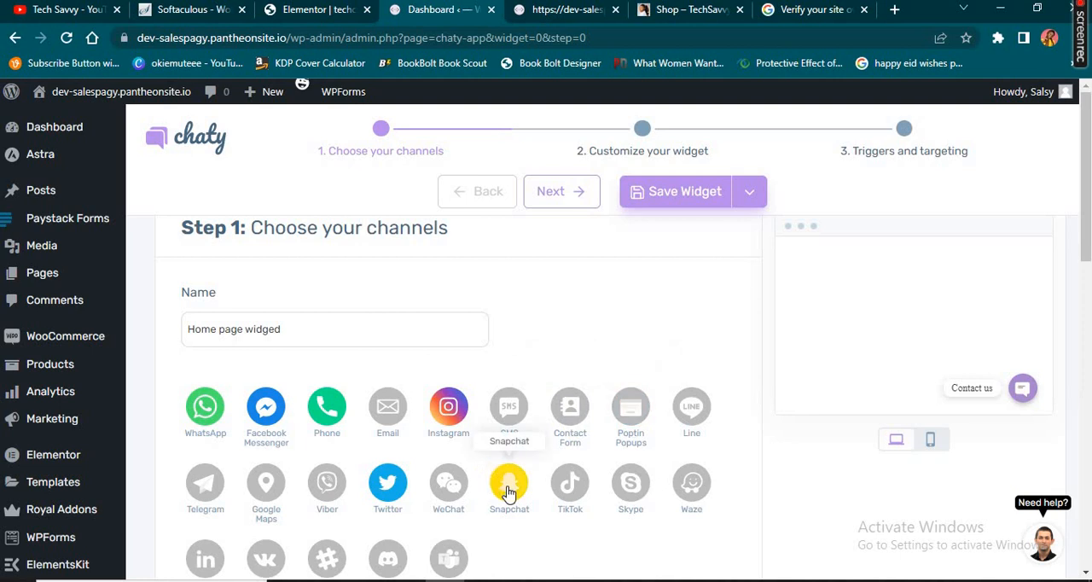
{"action": "scroll", "coordinate": [649, 499], "scroll_direction": "down", "scroll_amount": 1}
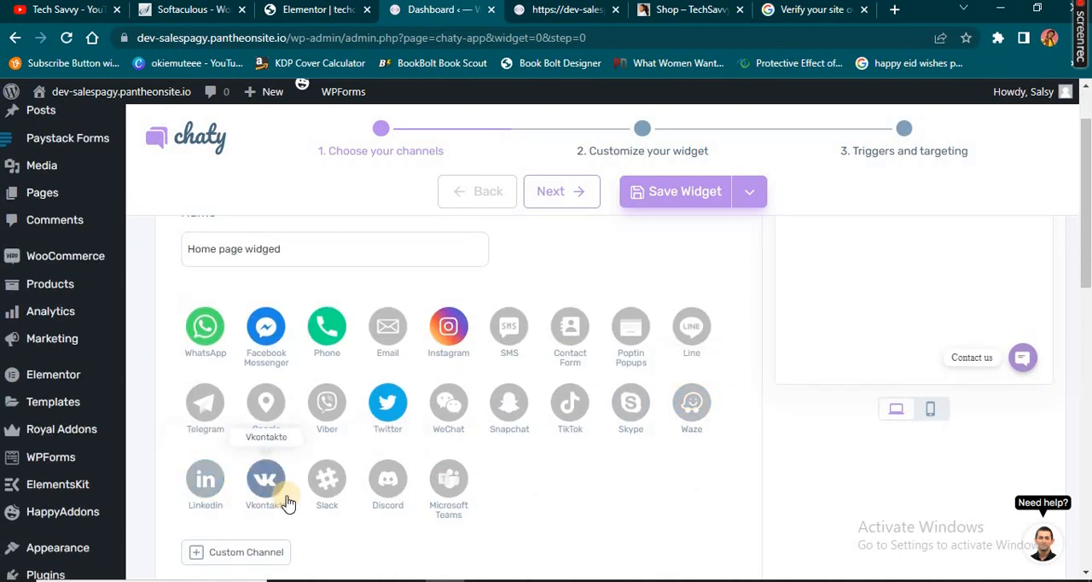
{"action": "left_click", "coordinate": [203, 484]}
Enter the contact phone number for the widget's Phone channel
{"action": "scroll", "coordinate": [609, 487], "scroll_direction": "down", "scroll_amount": 10}
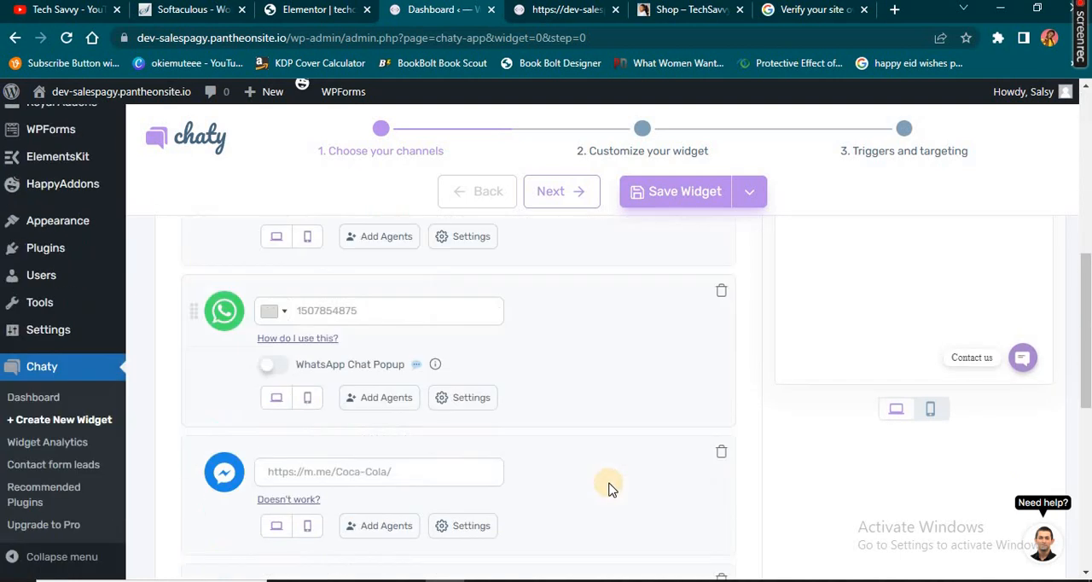
{"action": "scroll", "coordinate": [609, 487], "scroll_direction": "up", "scroll_amount": 4}
{"action": "scroll", "coordinate": [610, 483], "scroll_direction": "up", "scroll_amount": 8}
{"action": "scroll", "coordinate": [615, 483], "scroll_direction": "down", "scroll_amount": 6}
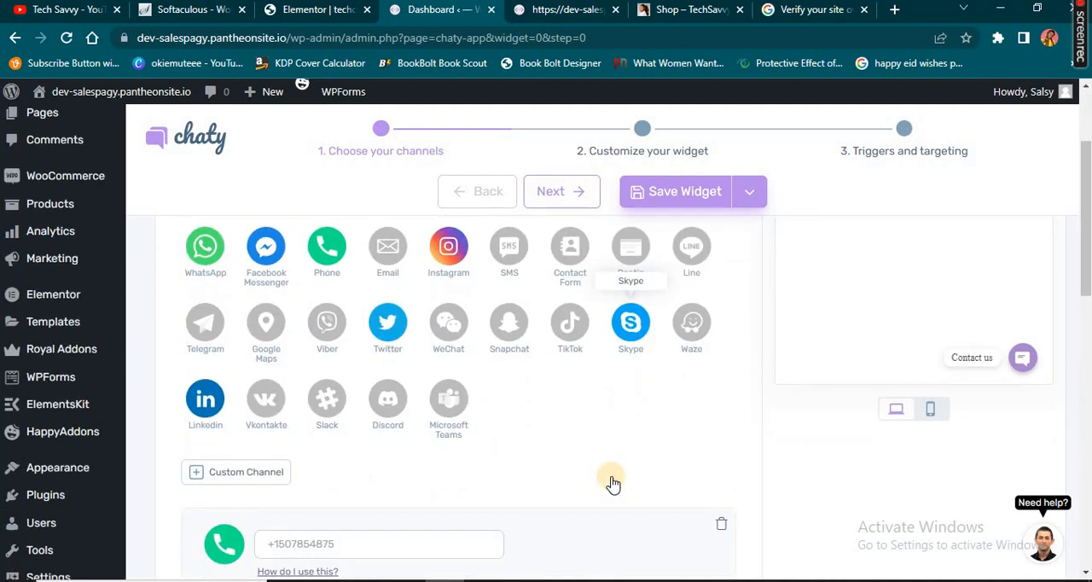
{"action": "scroll", "coordinate": [406, 403], "scroll_direction": "up", "scroll_amount": 3}
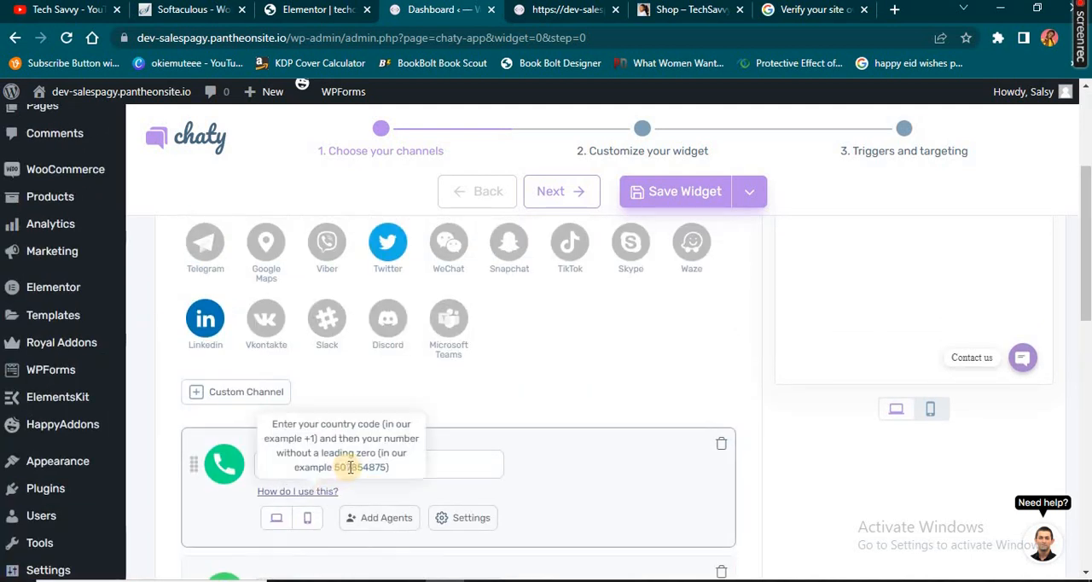
{"action": "left_click", "coordinate": [445, 472]}
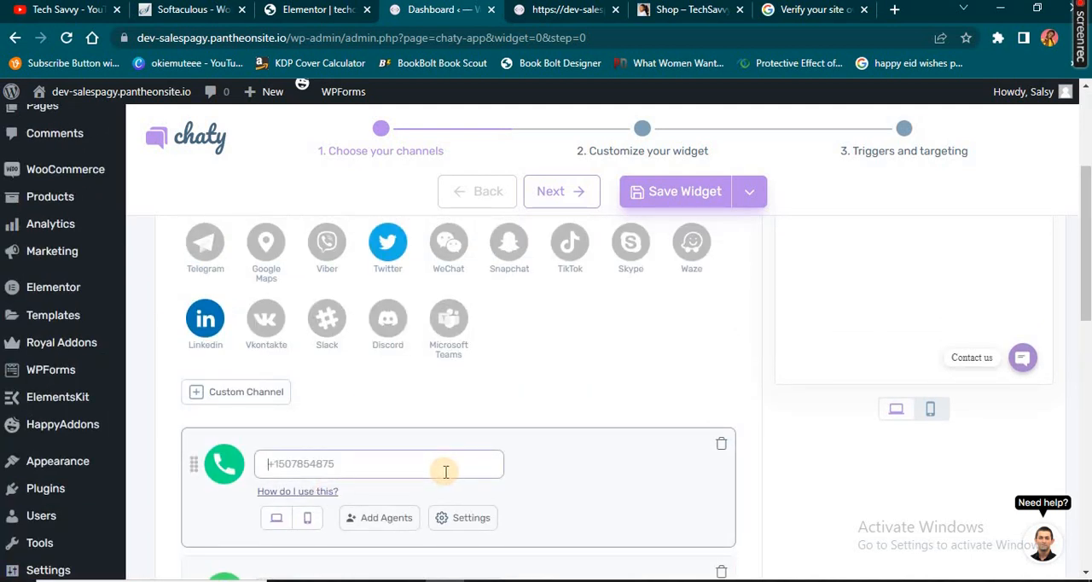
Enter the contact phone number for the WhatsApp channel and set its country code to Nigeria (+234)
{"action": "scroll", "coordinate": [384, 444], "scroll_direction": "down", "scroll_amount": 2}
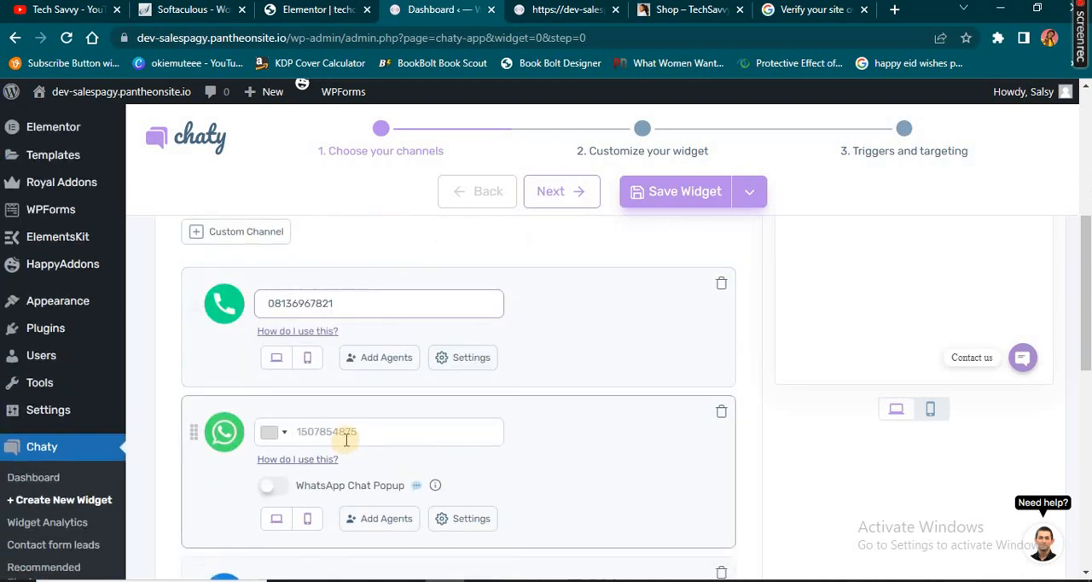
{"action": "right_click", "coordinate": [380, 431]}
{"action": "left_click", "coordinate": [354, 431]}
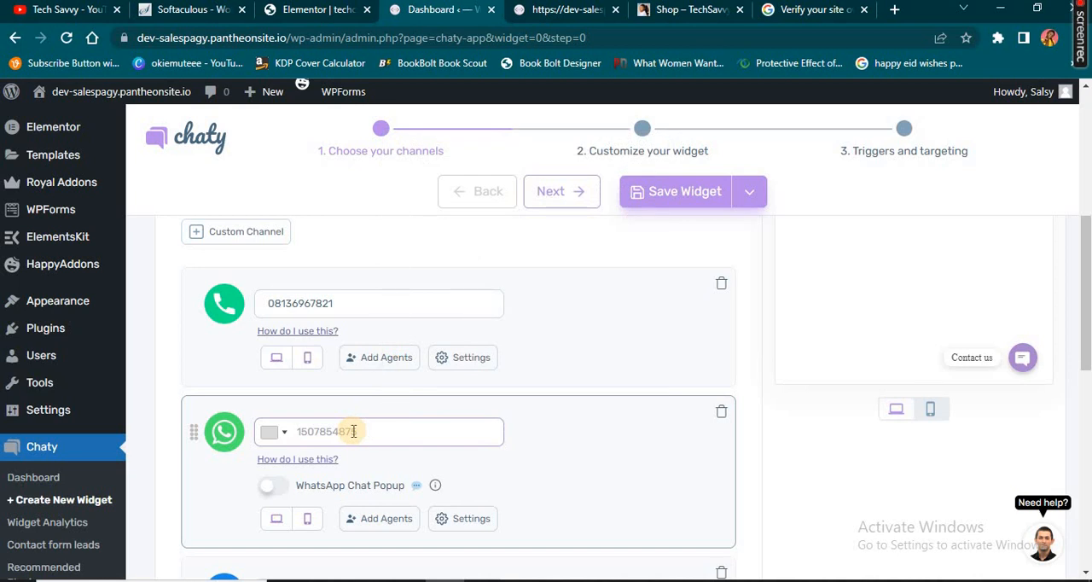
{"action": "key", "text": "ctrl+v"}
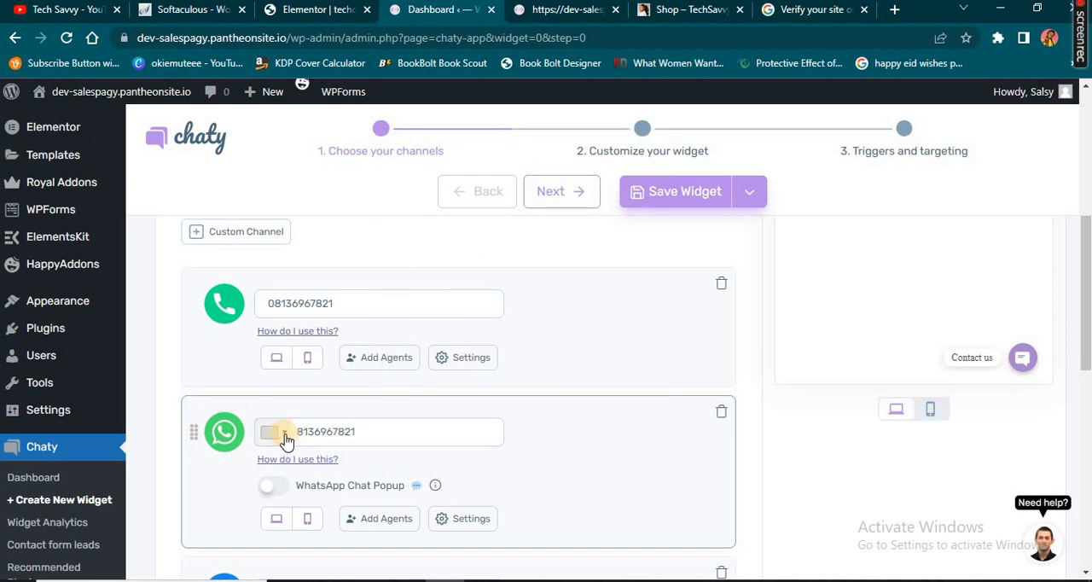
{"action": "left_click", "coordinate": [285, 434]}
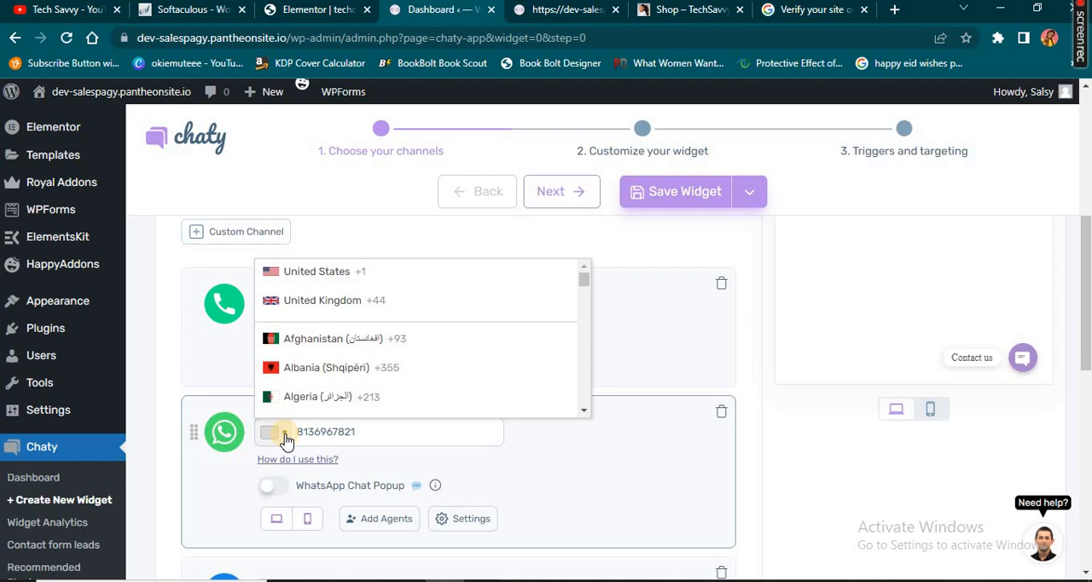
{"action": "type", "text": "ni"}
{"action": "left_click", "coordinate": [338, 400]}
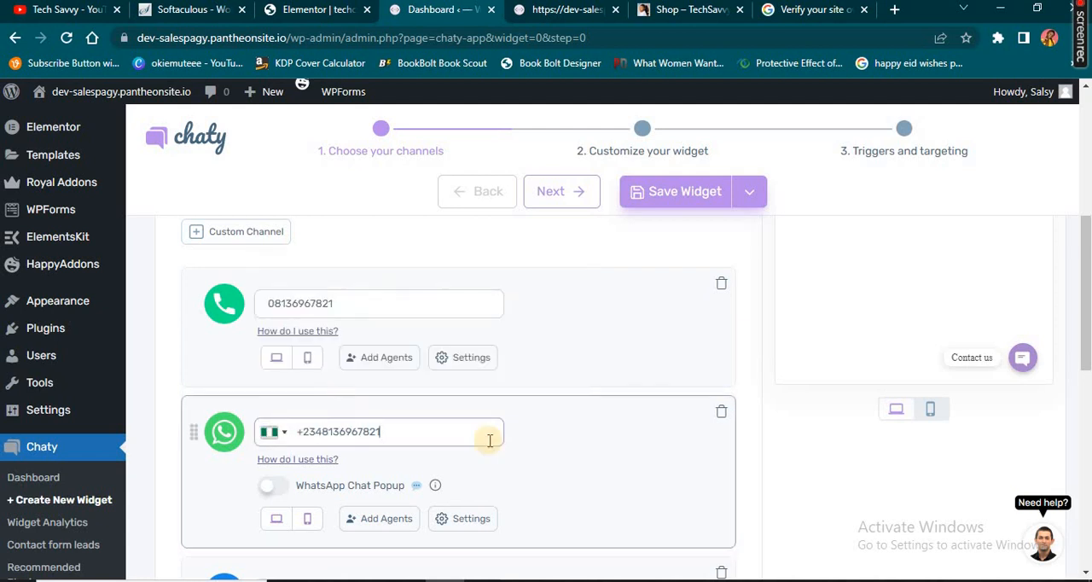
Enter the account usernames for the widget's Instagram and Twitter channels
{"action": "scroll", "coordinate": [358, 422], "scroll_direction": "down", "scroll_amount": 3}
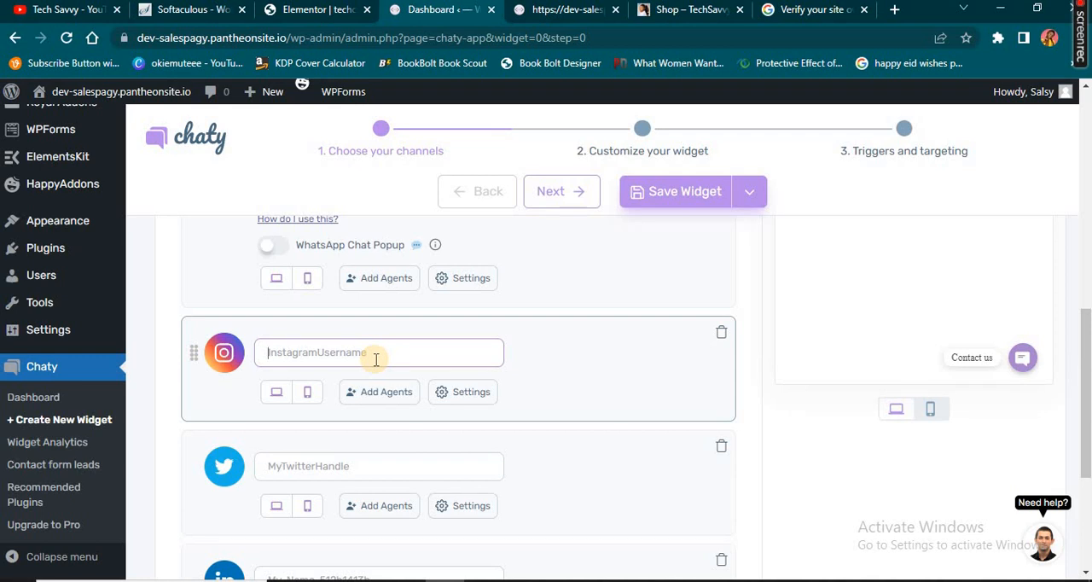
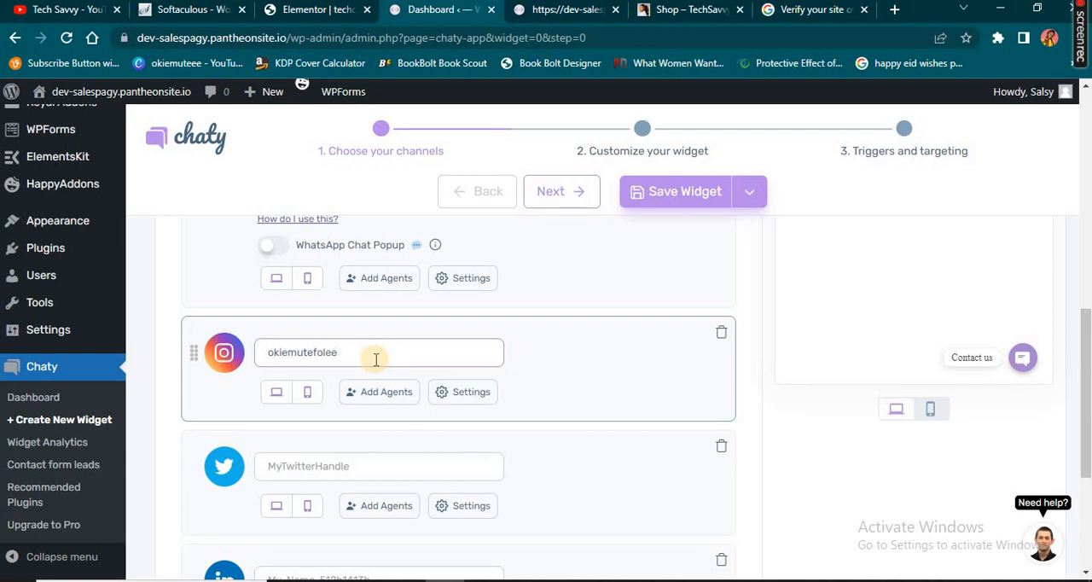
{"action": "scroll", "coordinate": [376, 360], "scroll_direction": "down", "scroll_amount": 3}
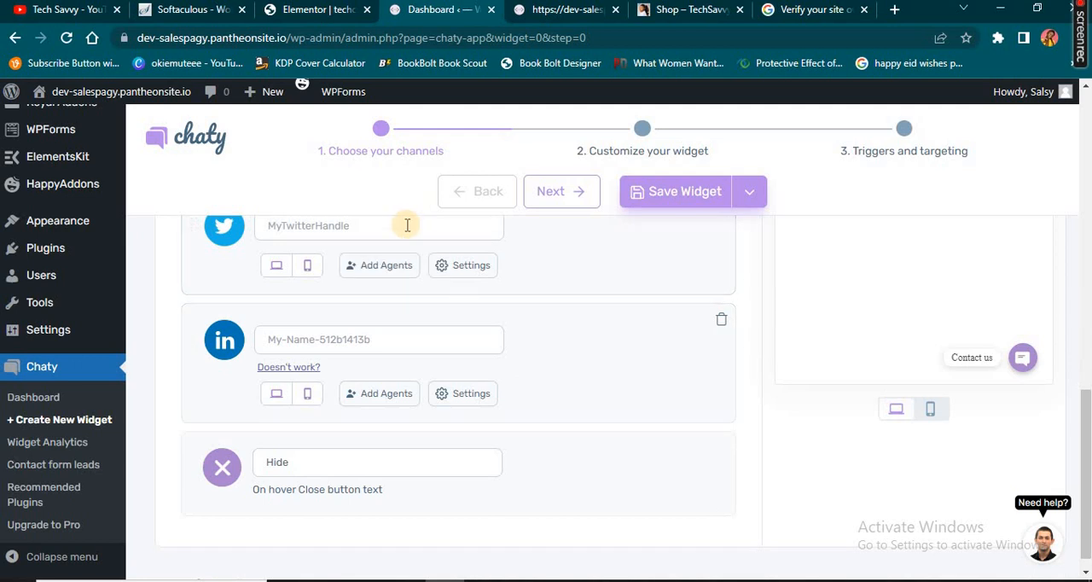
{"action": "left_click", "coordinate": [407, 225]}
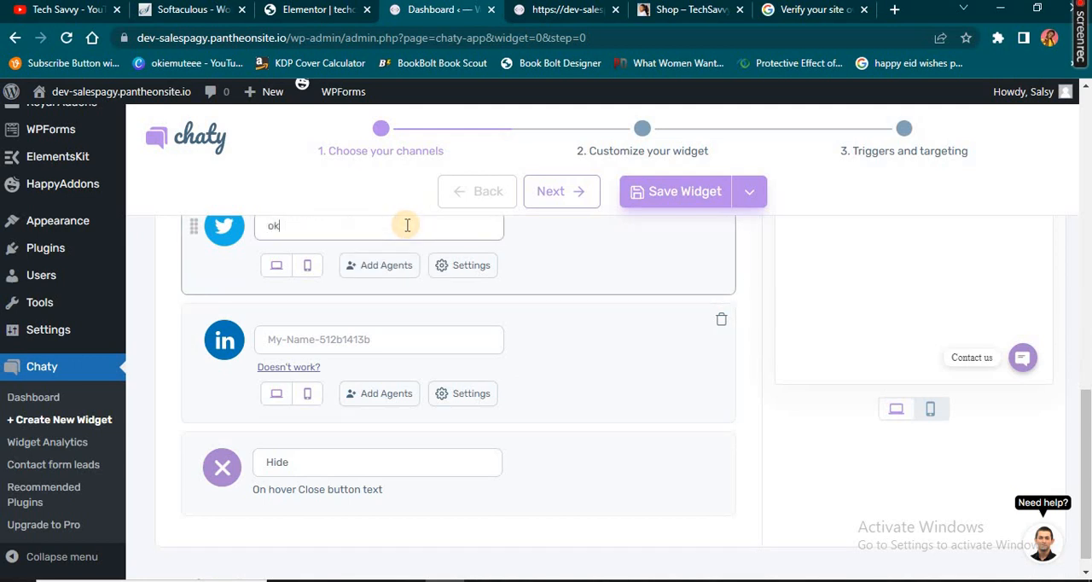
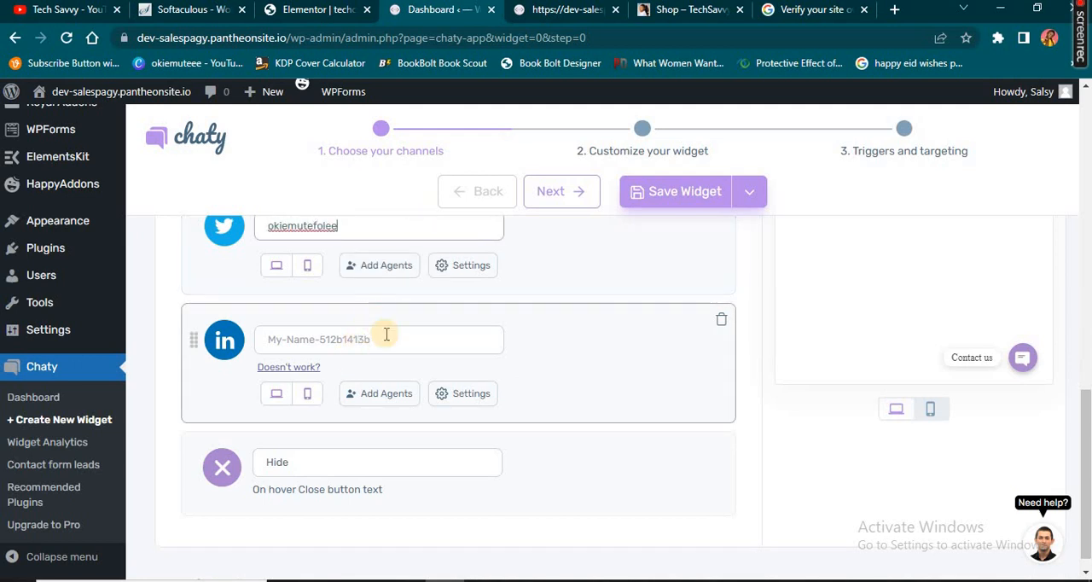
Enter the profile name for the LinkedIn channel and proceed to the widget customization stage
{"action": "left_click", "coordinate": [389, 339]}
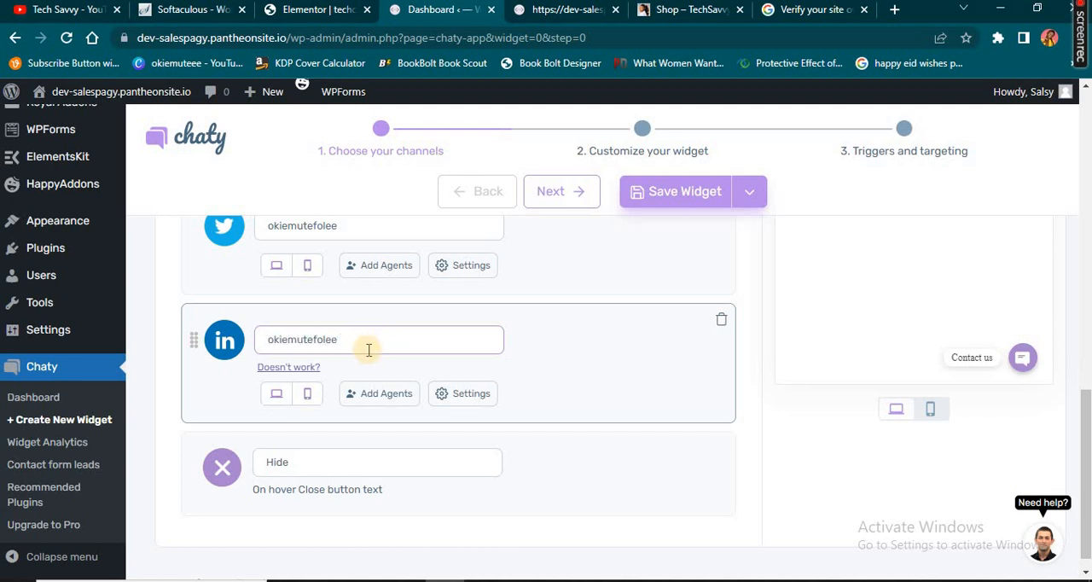
{"action": "double_click", "coordinate": [369, 350]}
{"action": "scroll", "coordinate": [536, 412], "scroll_direction": "up", "scroll_amount": 7}
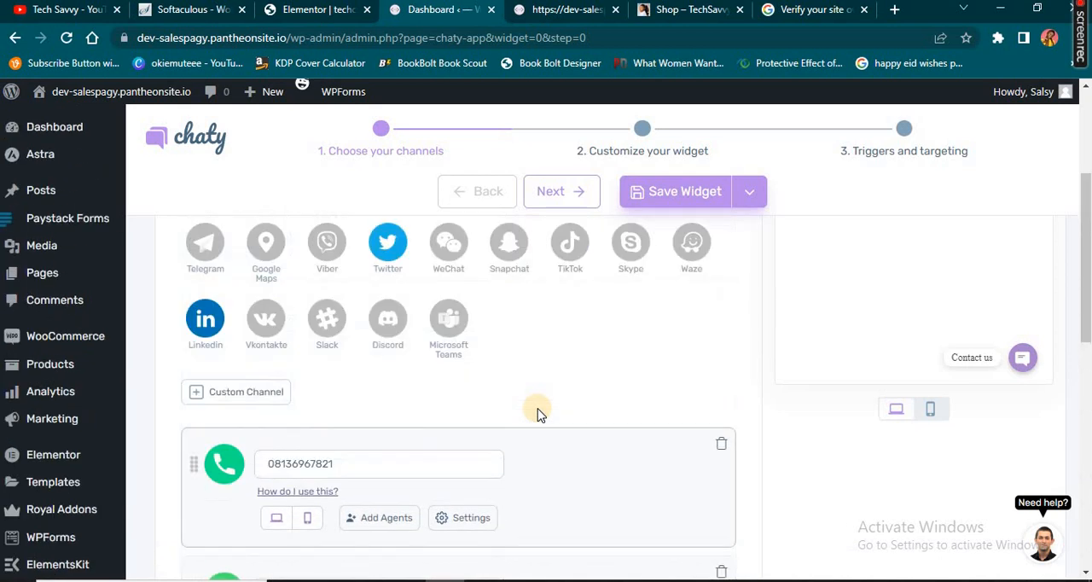
{"action": "scroll", "coordinate": [536, 413], "scroll_direction": "up", "scroll_amount": 3}
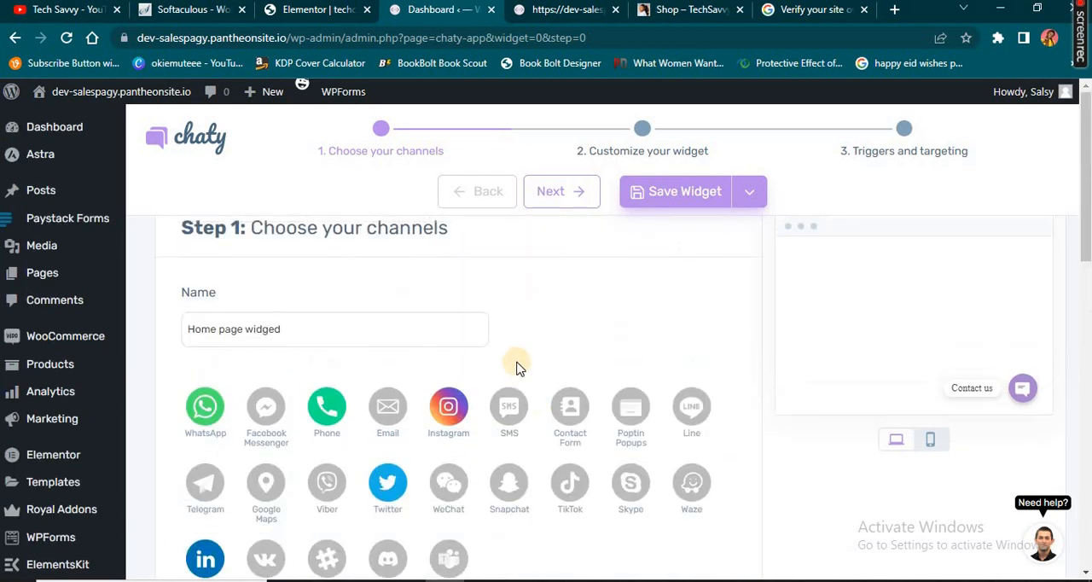
{"action": "left_click", "coordinate": [557, 196]}
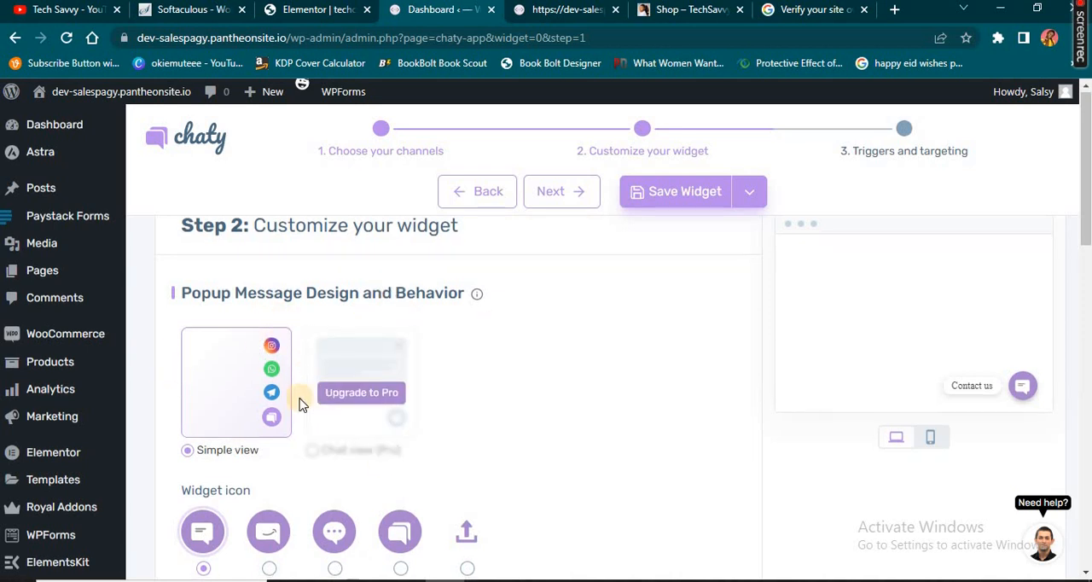
Choose the chat bubble with the smile as the widget icon
{"action": "scroll", "coordinate": [256, 308], "scroll_direction": "down", "scroll_amount": 2}
{"action": "scroll", "coordinate": [208, 277], "scroll_direction": "up", "scroll_amount": 1}
{"action": "mouse_move", "coordinate": [338, 323]}
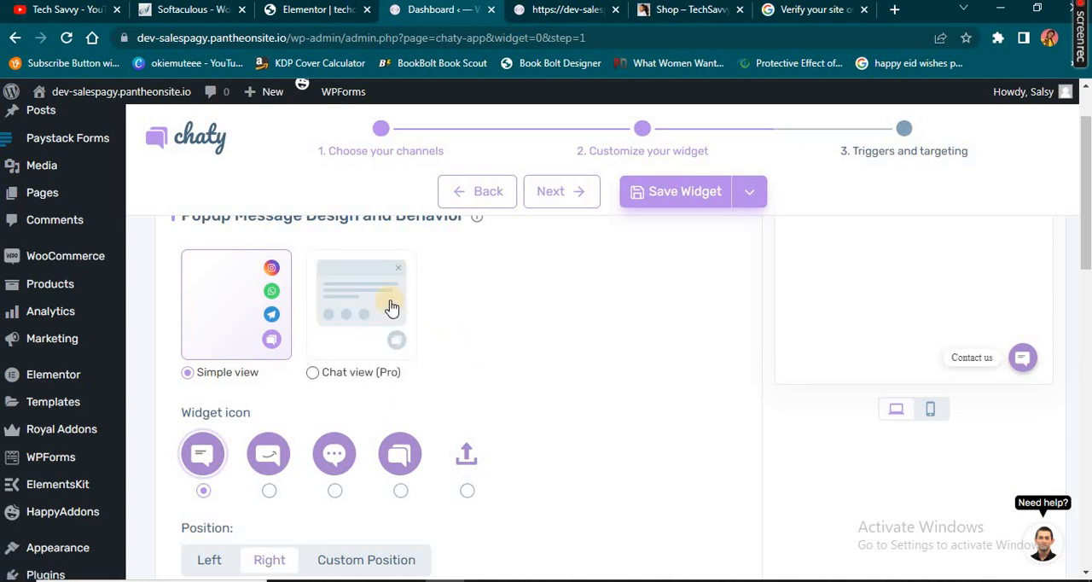
{"action": "mouse_move", "coordinate": [394, 339]}
{"action": "scroll", "coordinate": [282, 457], "scroll_direction": "down", "scroll_amount": 1}
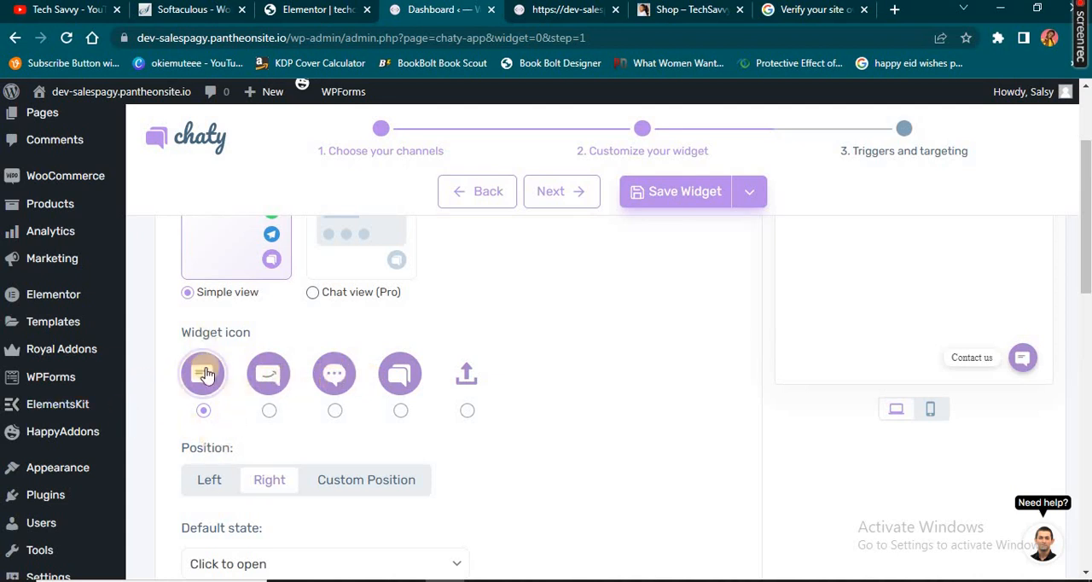
{"action": "left_click", "coordinate": [273, 369]}
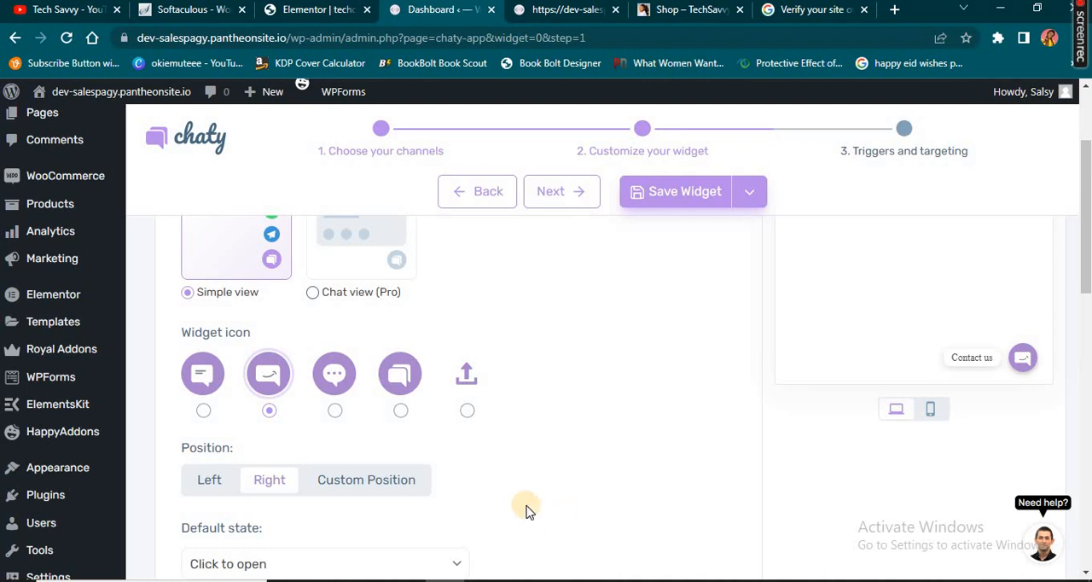
Set the widget's default state to Hover to open
{"action": "scroll", "coordinate": [537, 496], "scroll_direction": "down", "scroll_amount": 1}
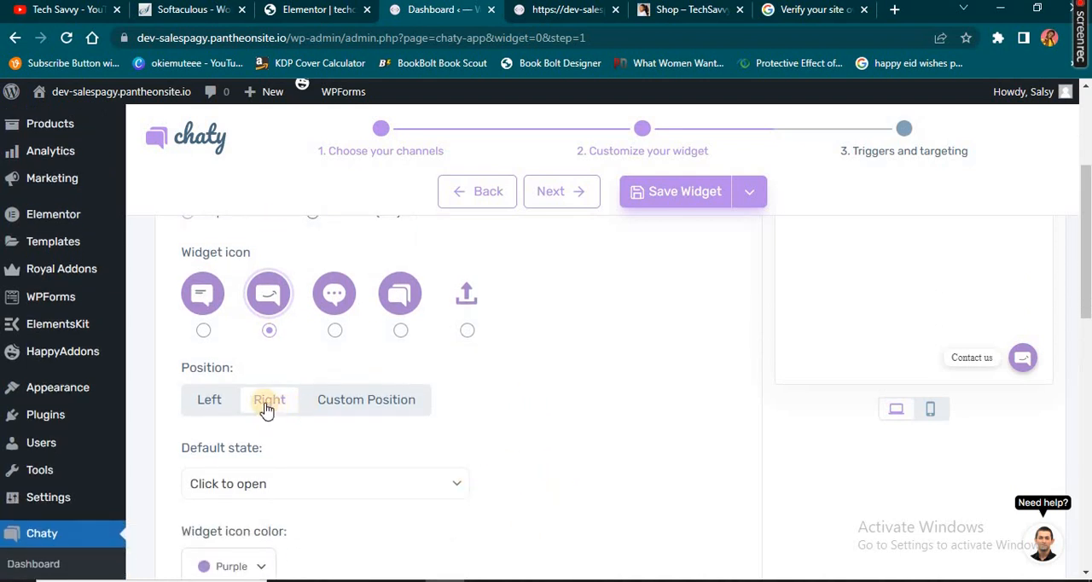
{"action": "scroll", "coordinate": [210, 290], "scroll_direction": "down", "scroll_amount": 2}
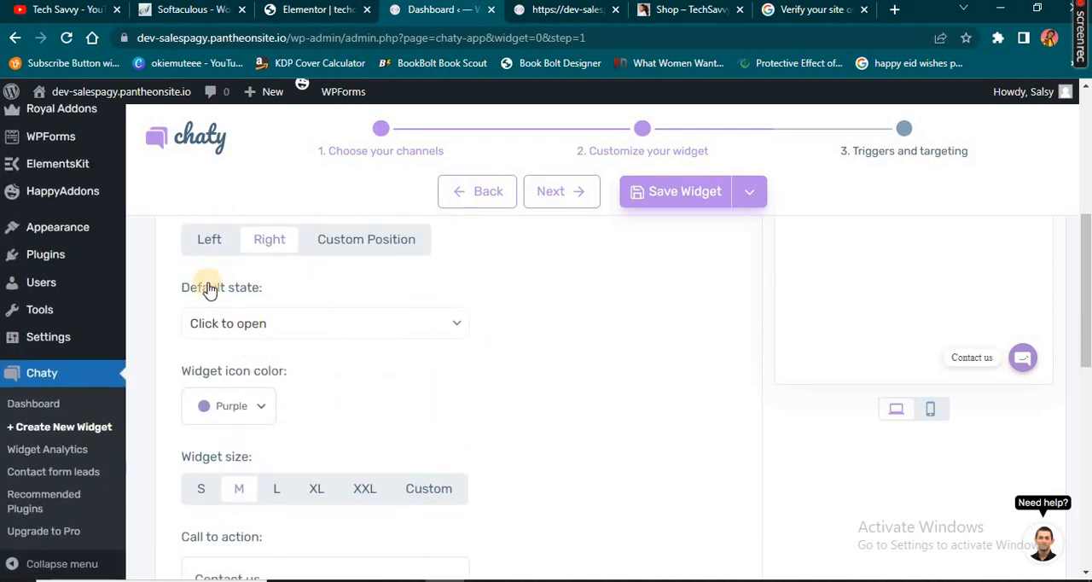
{"action": "left_click", "coordinate": [458, 329]}
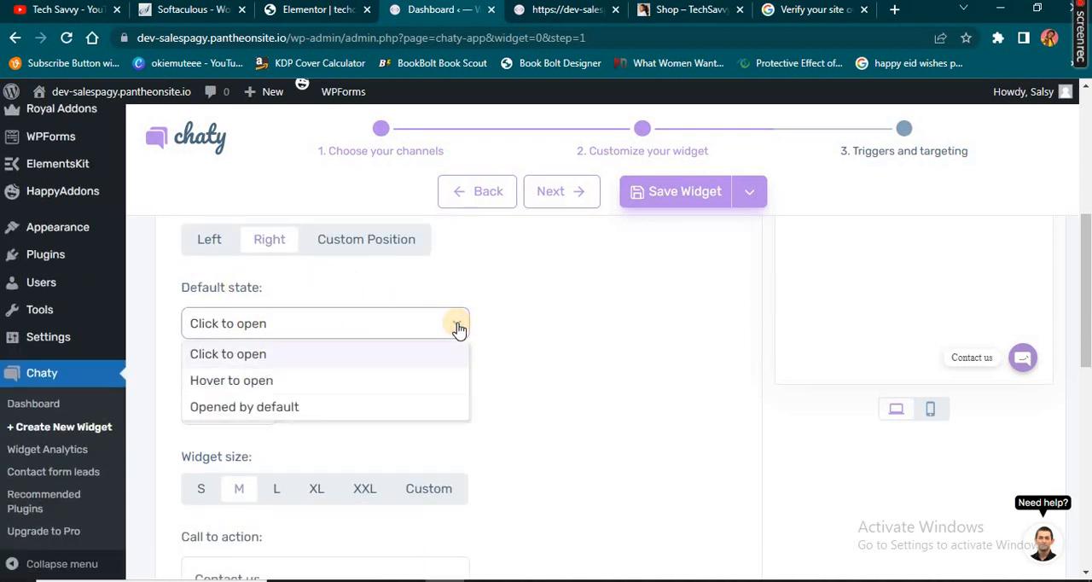
{"action": "left_click", "coordinate": [310, 381]}
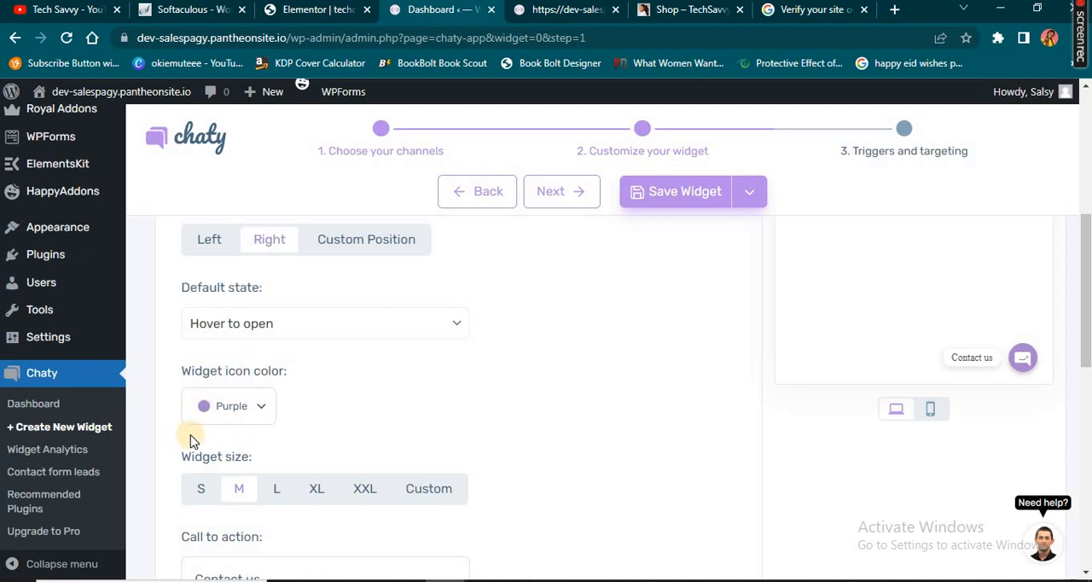
Set the widget icon color to Blue and the widget size to L
{"action": "left_click", "coordinate": [205, 410]}
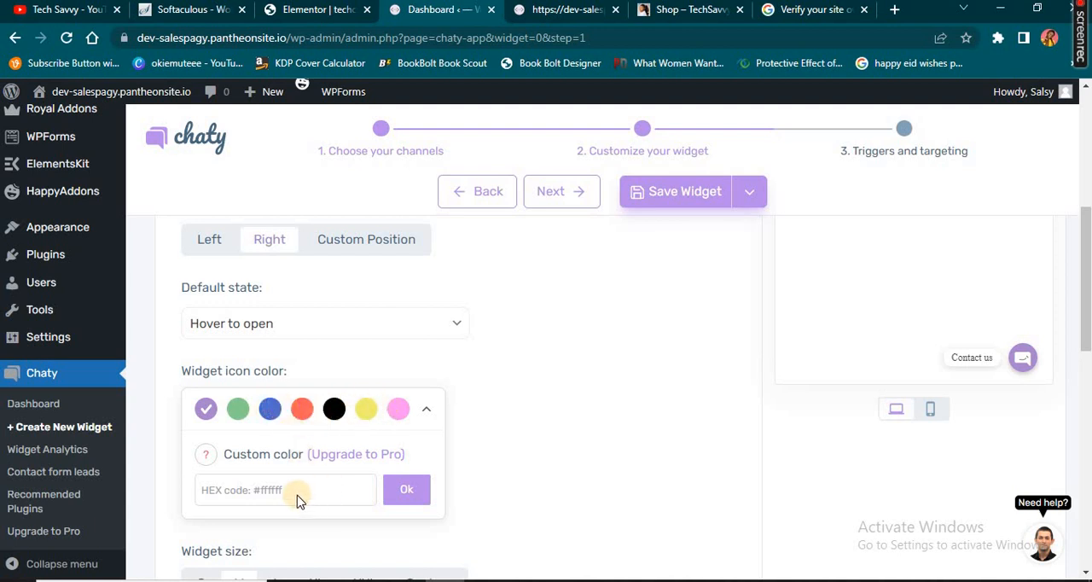
{"action": "left_click", "coordinate": [427, 413]}
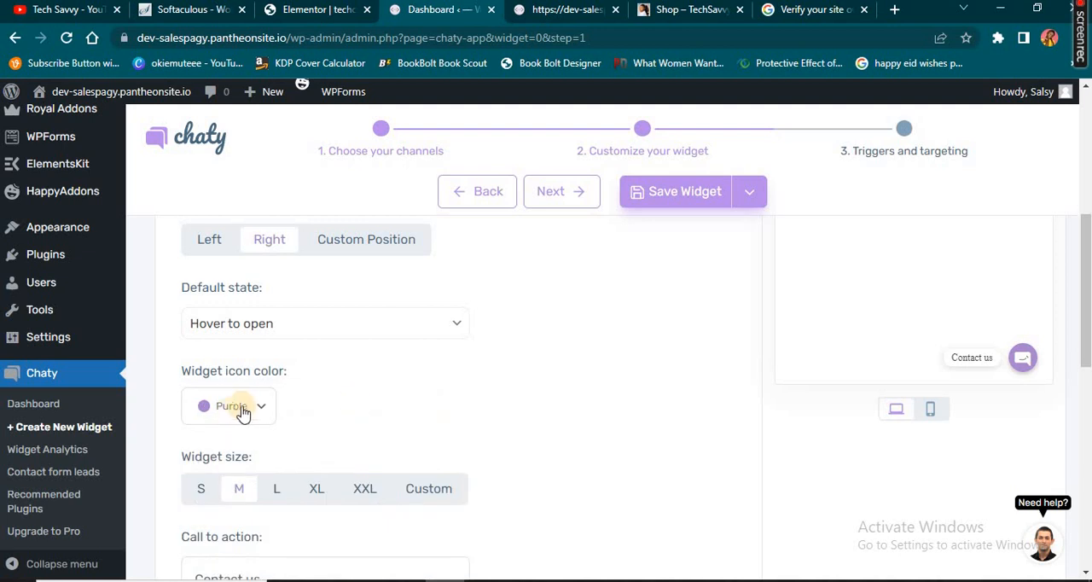
{"action": "left_click", "coordinate": [262, 410]}
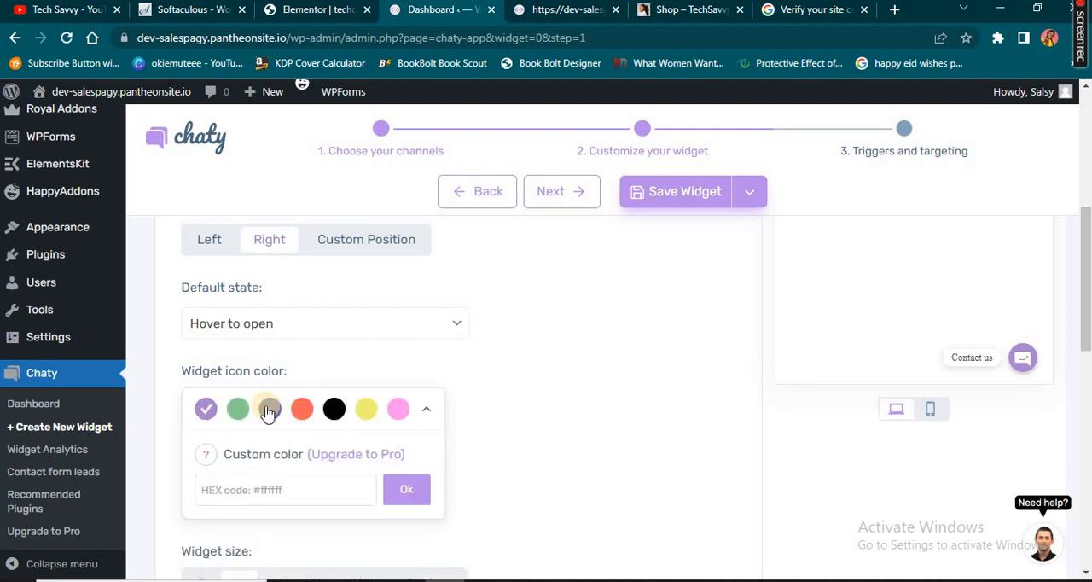
{"action": "left_click", "coordinate": [269, 411]}
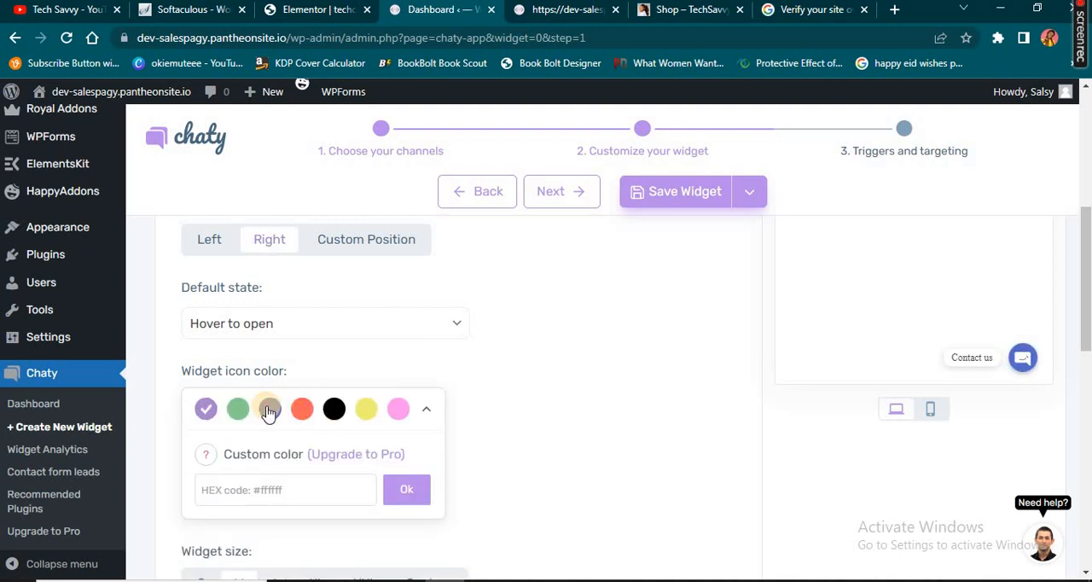
{"action": "left_click", "coordinate": [454, 386]}
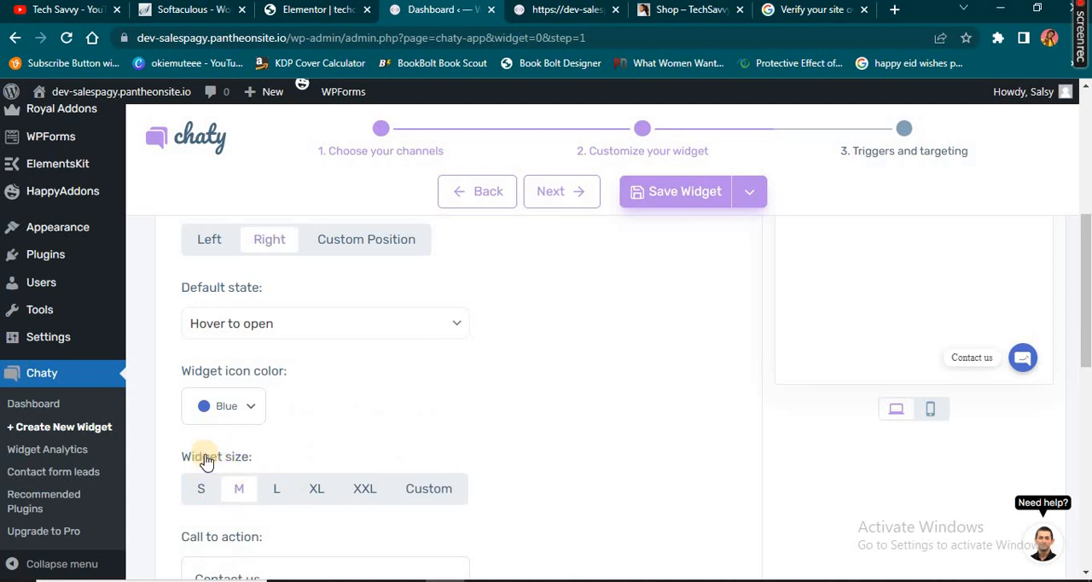
{"action": "left_click", "coordinate": [276, 491]}
Replace the call-to-action text with "Hello, how may i help you" and check it in the widget preview
{"action": "scroll", "coordinate": [280, 427], "scroll_direction": "down", "scroll_amount": 3}
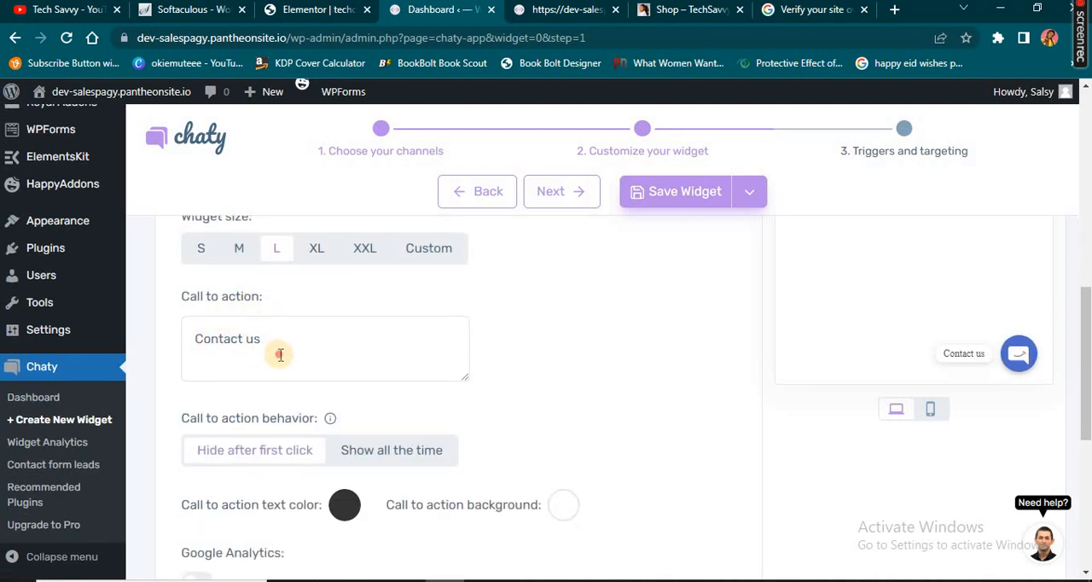
{"action": "left_click", "coordinate": [279, 355]}
{"action": "double_click", "coordinate": [277, 346]}
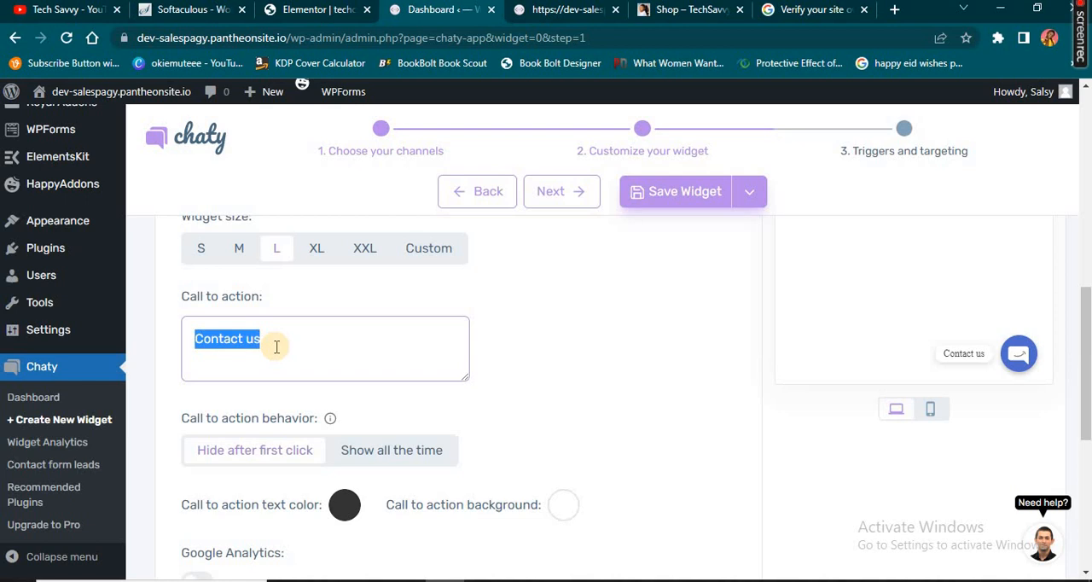
{"action": "type", "text": "Hello, how may"}
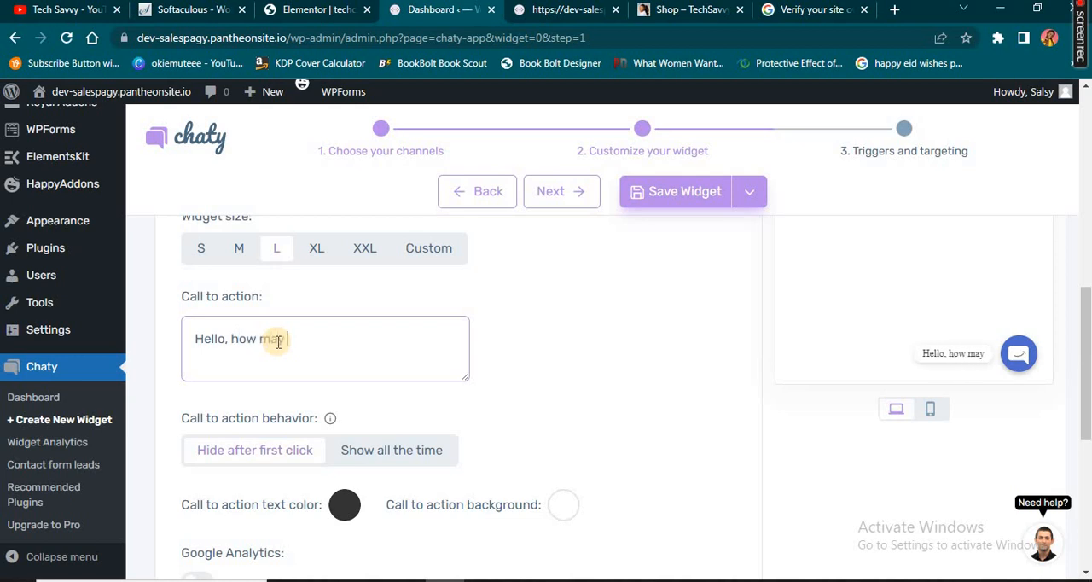
{"action": "type", "text": "i help you"}
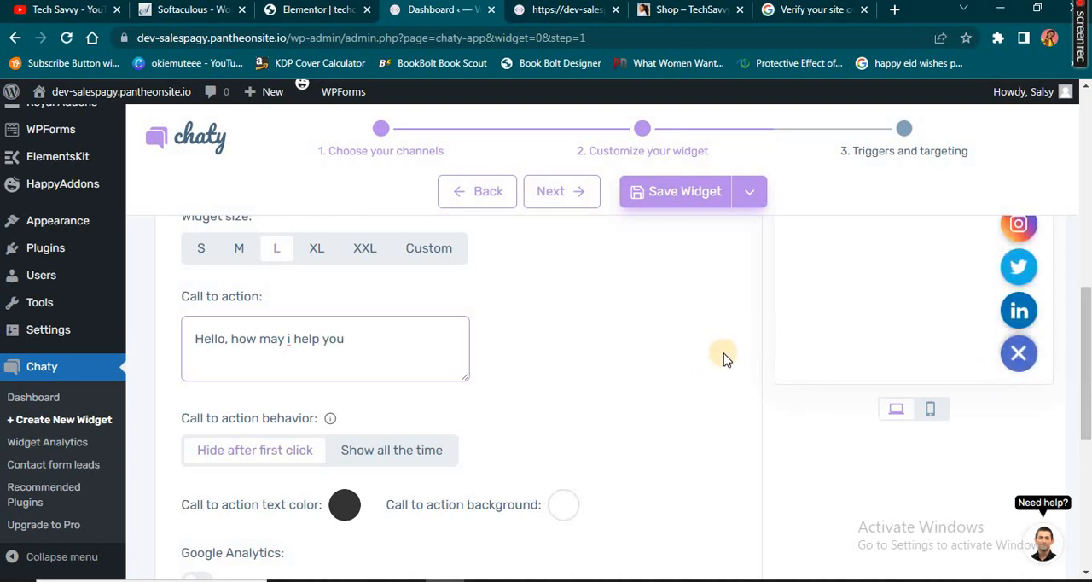
{"action": "left_click", "coordinate": [1019, 355]}
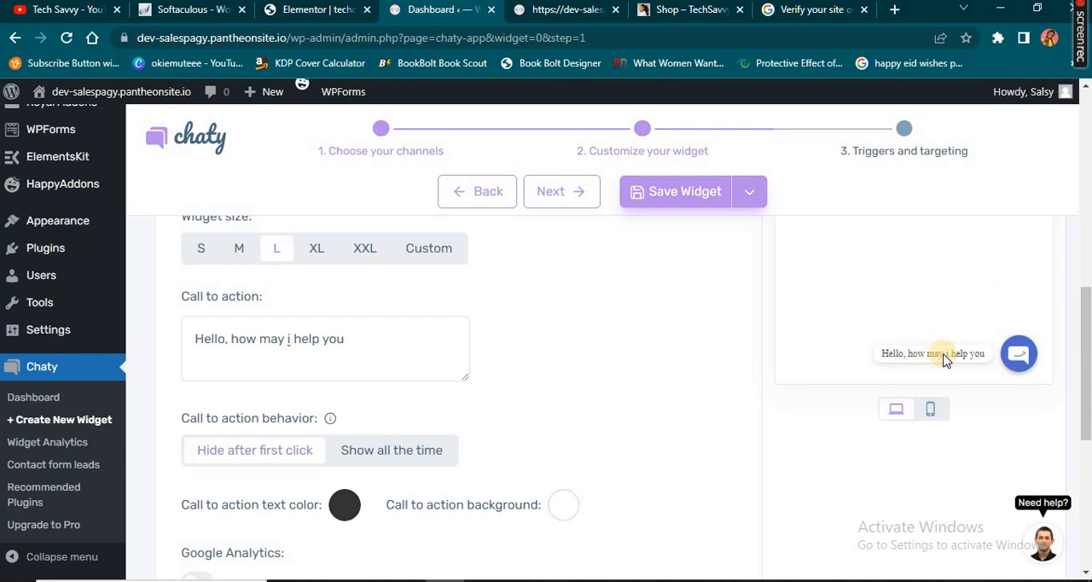
{"action": "left_click", "coordinate": [1019, 360]}
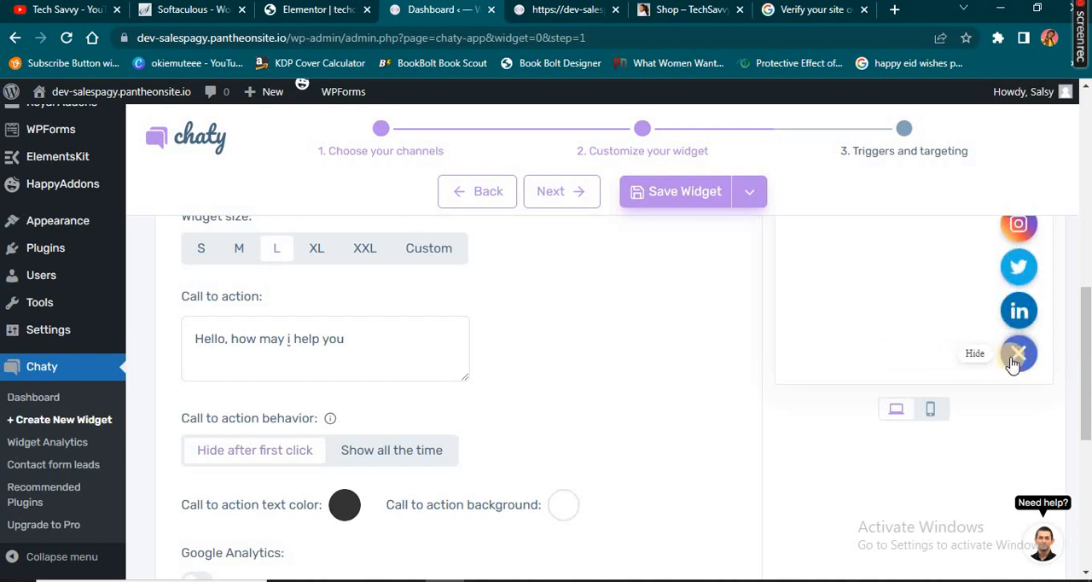
Correct the call-to-action text to read "Hello, how may I help you" with a capital I
{"action": "scroll", "coordinate": [1014, 359], "scroll_direction": "up", "scroll_amount": 1}
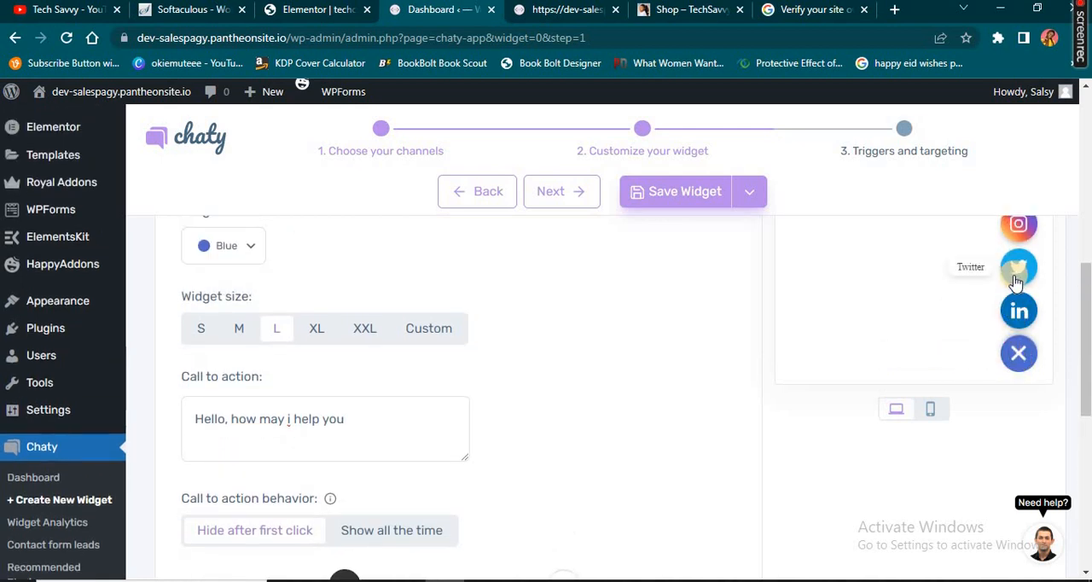
{"action": "left_click", "coordinate": [292, 420]}
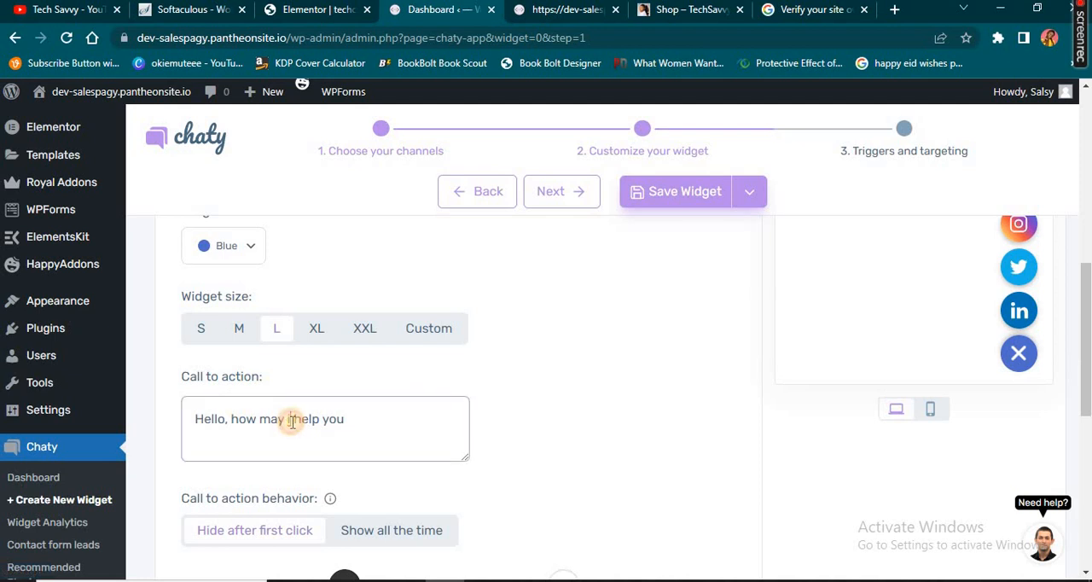
{"action": "key", "text": "BackSpace"}
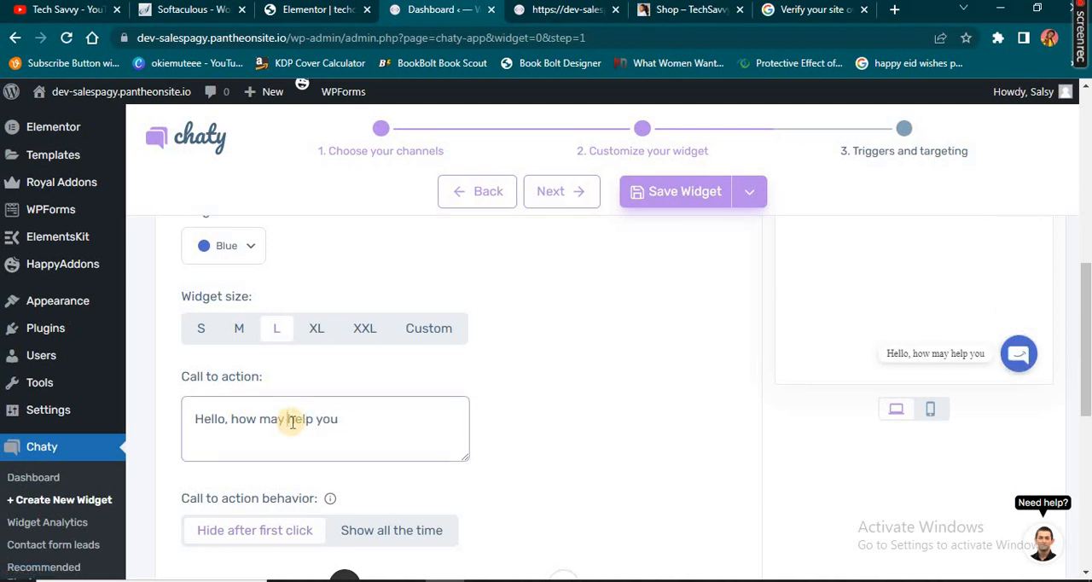
{"action": "type", "text": "I"}
Set the widget's attention effect to Waggle and open the channel icons in the widget preview
{"action": "scroll", "coordinate": [384, 358], "scroll_direction": "down", "scroll_amount": 2}
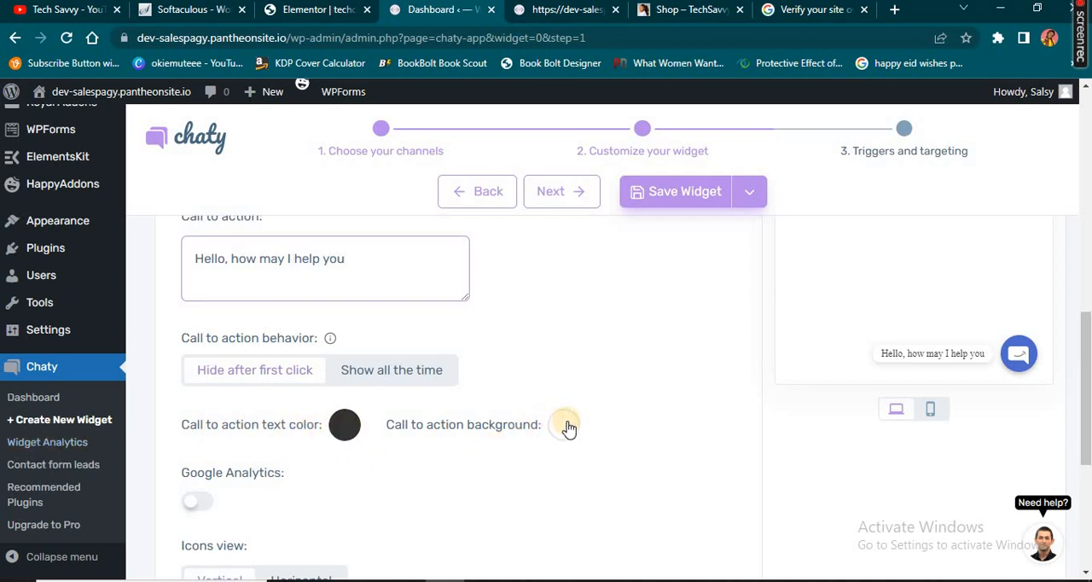
{"action": "scroll", "coordinate": [563, 442], "scroll_direction": "down", "scroll_amount": 3}
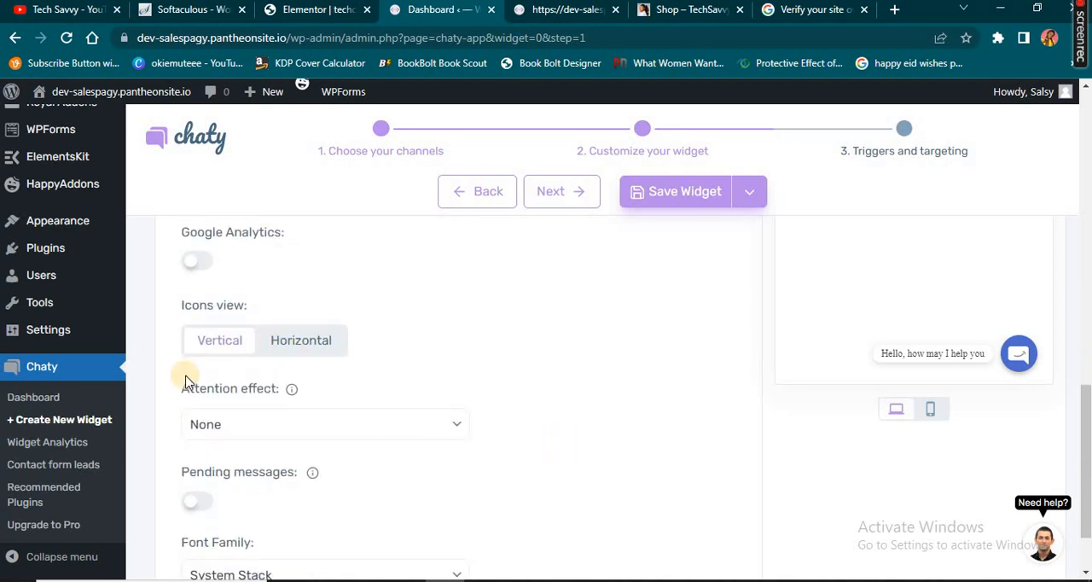
{"action": "scroll", "coordinate": [256, 391], "scroll_direction": "down", "scroll_amount": 1}
{"action": "scroll", "coordinate": [249, 381], "scroll_direction": "up", "scroll_amount": 1}
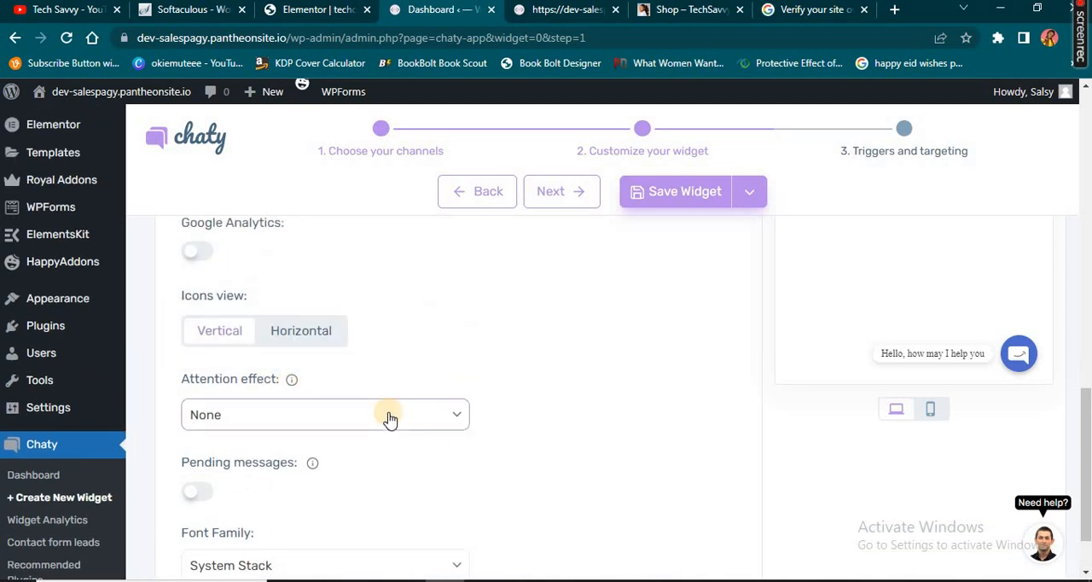
{"action": "left_click", "coordinate": [449, 417]}
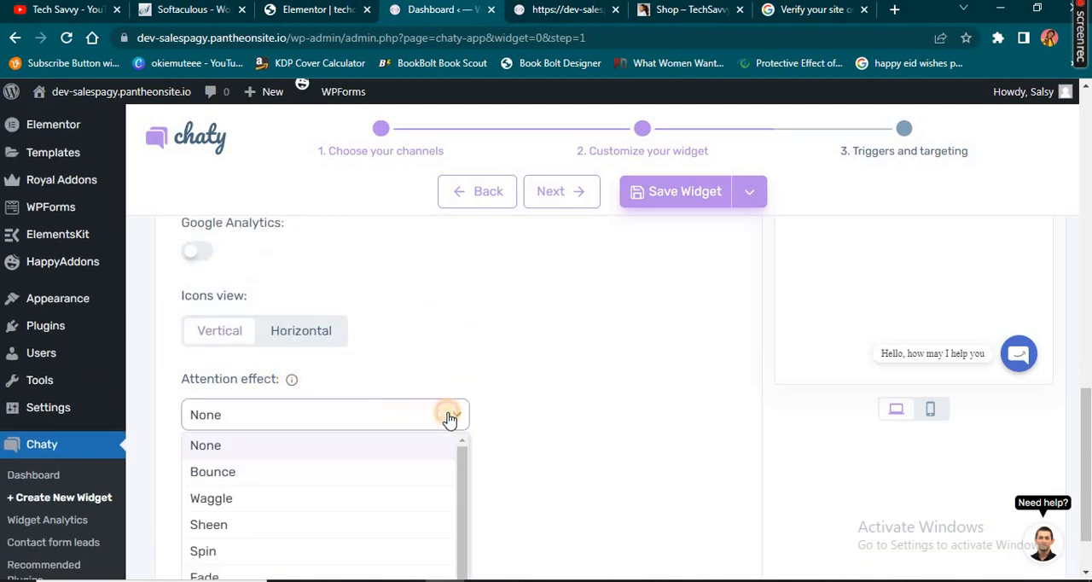
{"action": "left_click", "coordinate": [450, 419]}
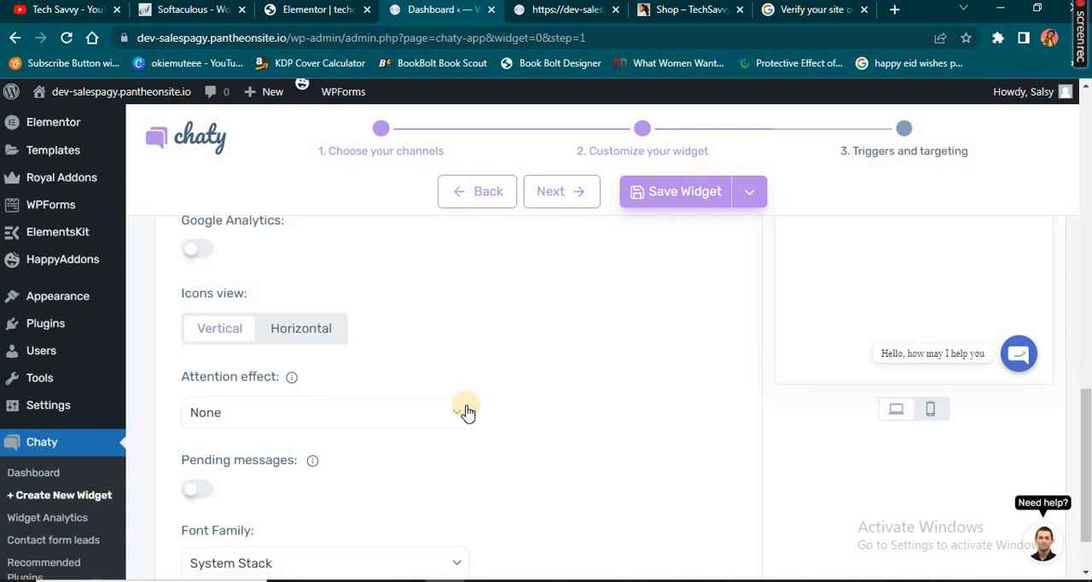
{"action": "scroll", "coordinate": [452, 415], "scroll_direction": "down", "scroll_amount": 1}
{"action": "left_click", "coordinate": [456, 334]}
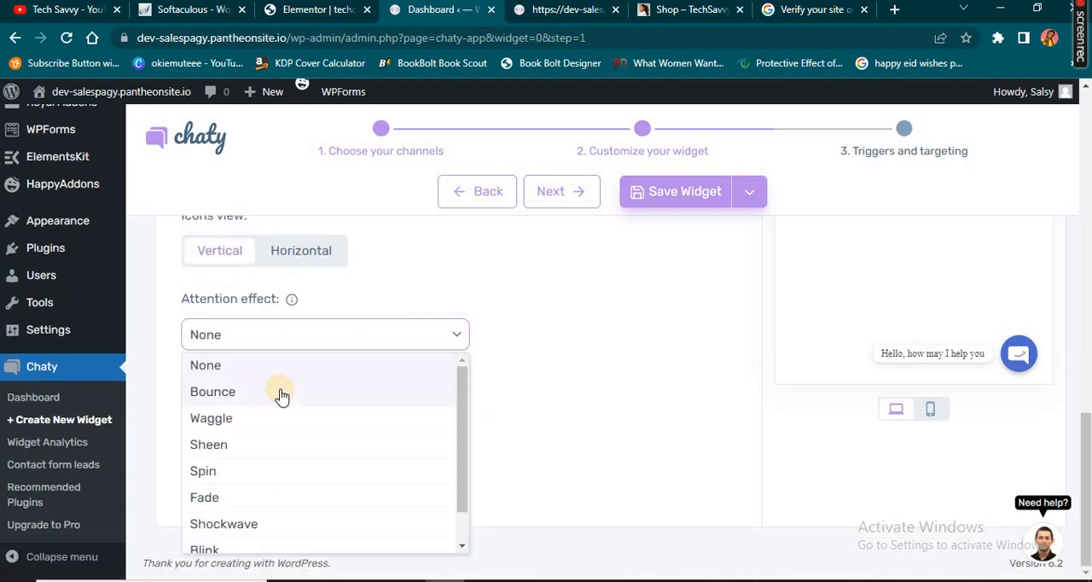
{"action": "left_click", "coordinate": [268, 420]}
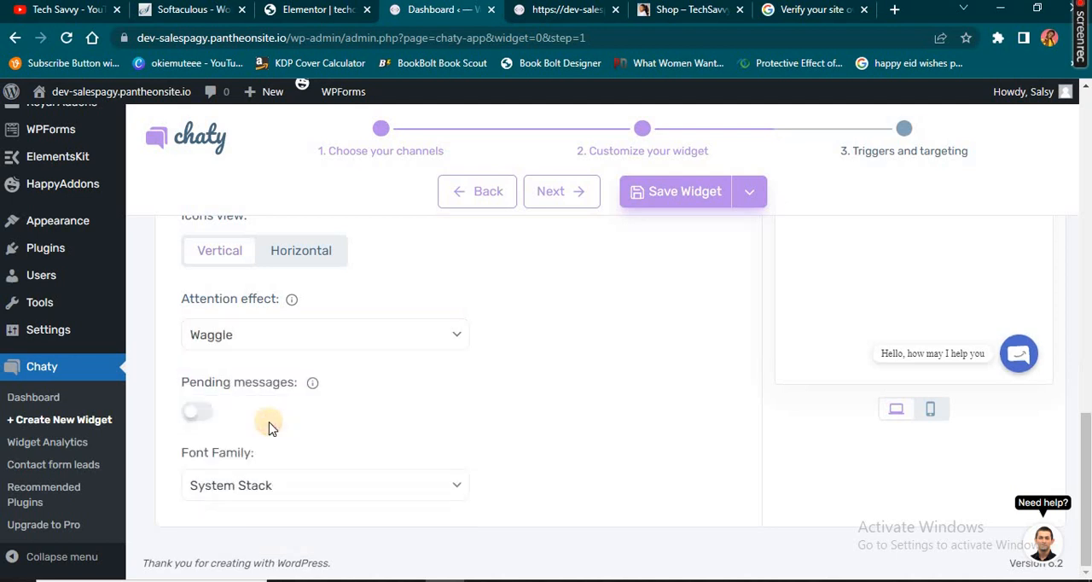
{"action": "left_click", "coordinate": [1017, 355]}
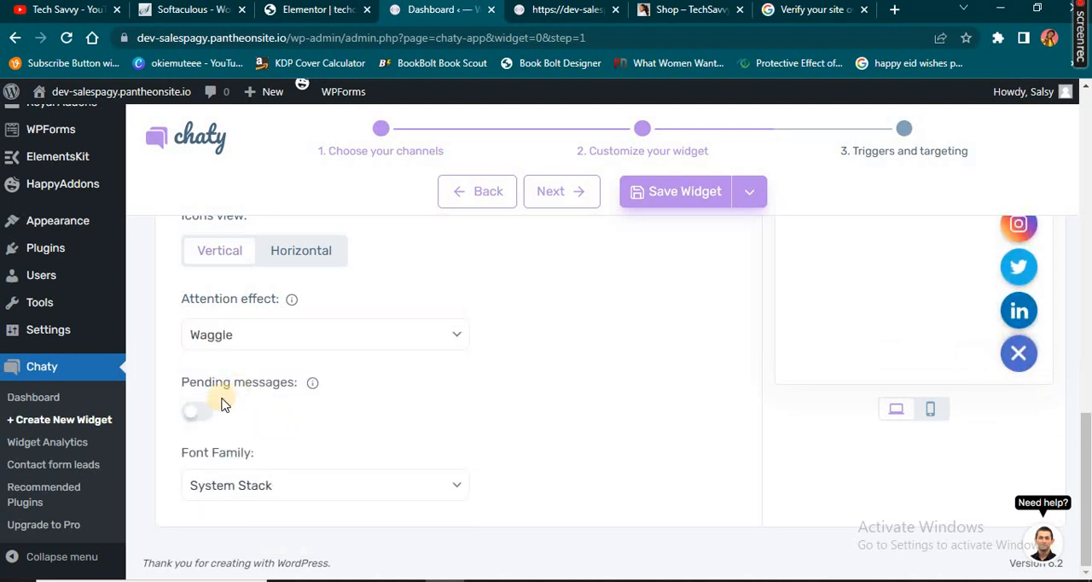
Try the Bounce and Sheen attention effects, and set the effect back to Waggle
{"action": "left_click", "coordinate": [385, 344]}
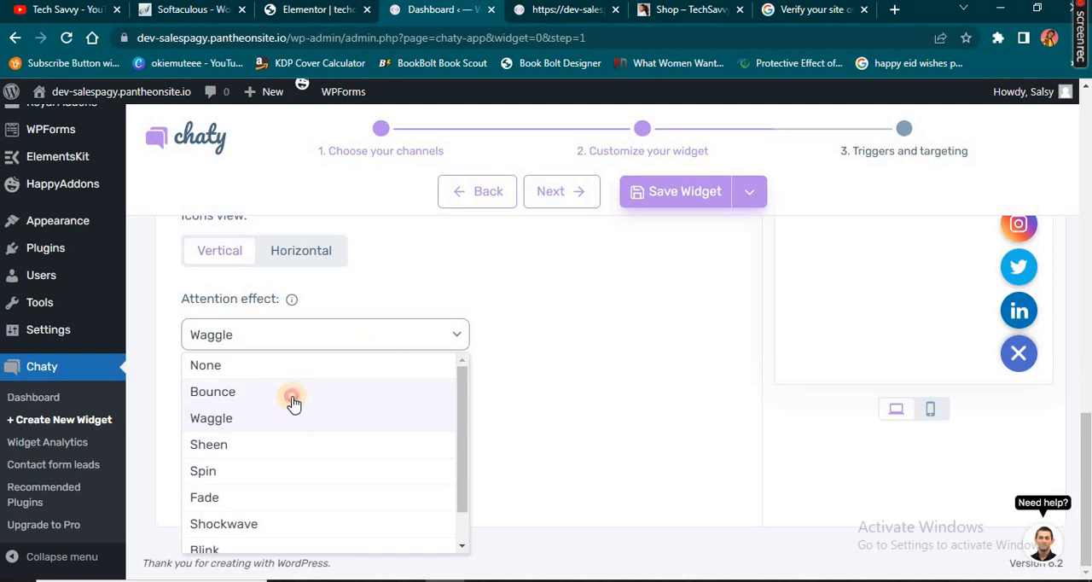
{"action": "left_click", "coordinate": [292, 403]}
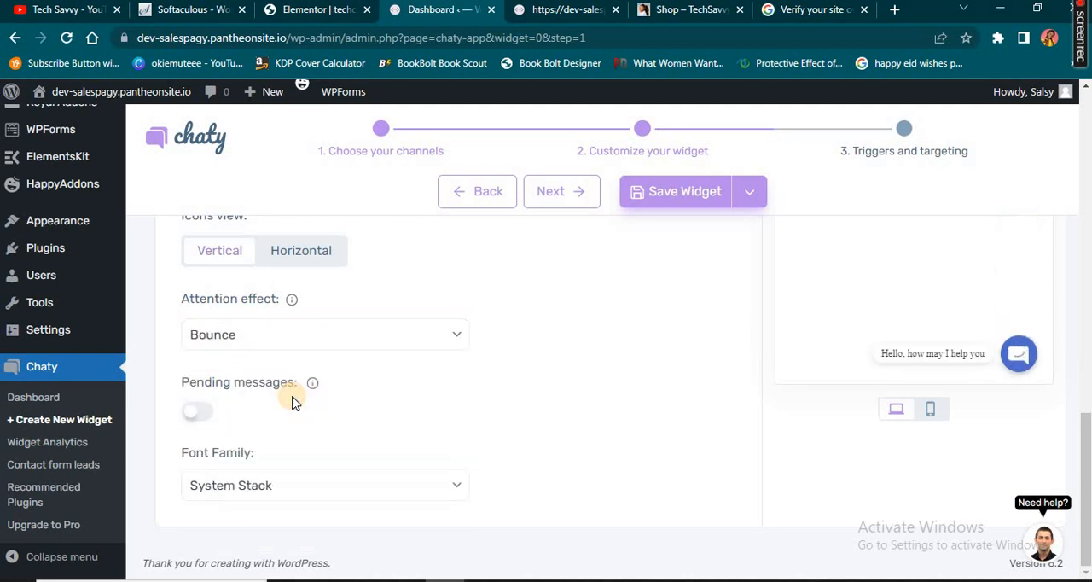
{"action": "left_click", "coordinate": [368, 337]}
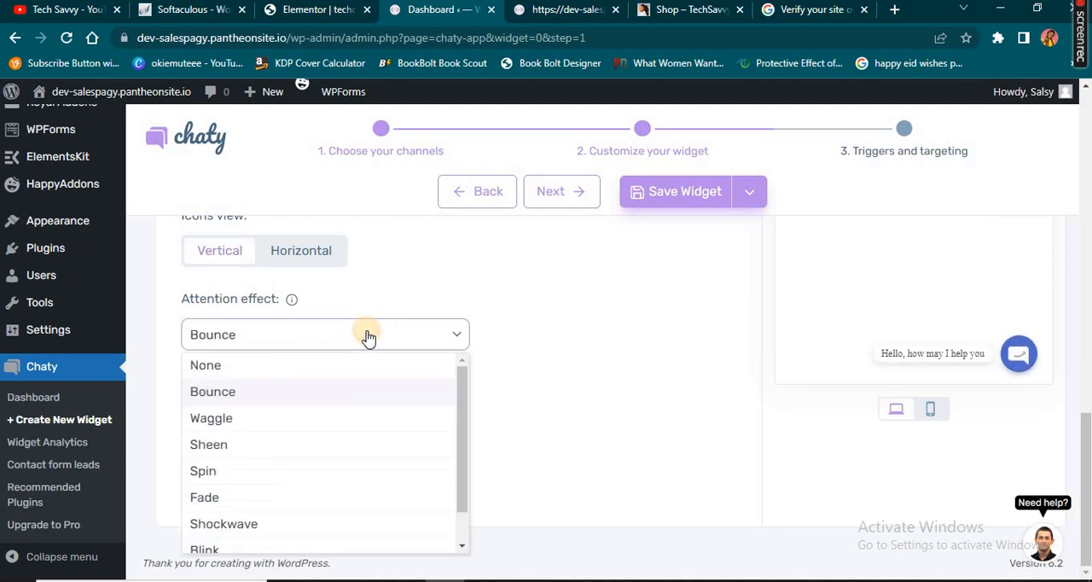
{"action": "left_click", "coordinate": [267, 447]}
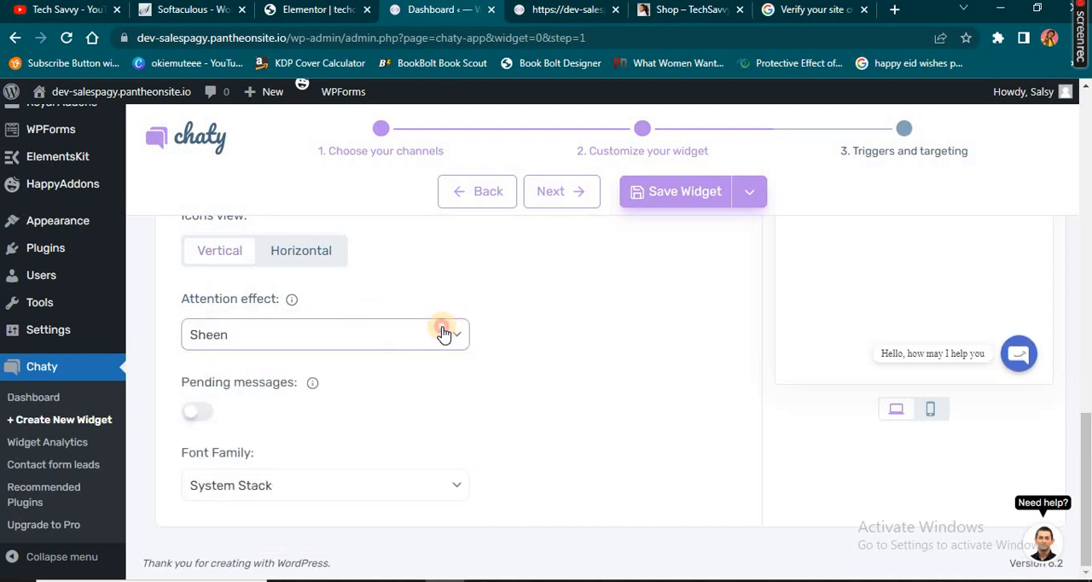
{"action": "left_click", "coordinate": [443, 333]}
{"action": "left_click", "coordinate": [286, 424]}
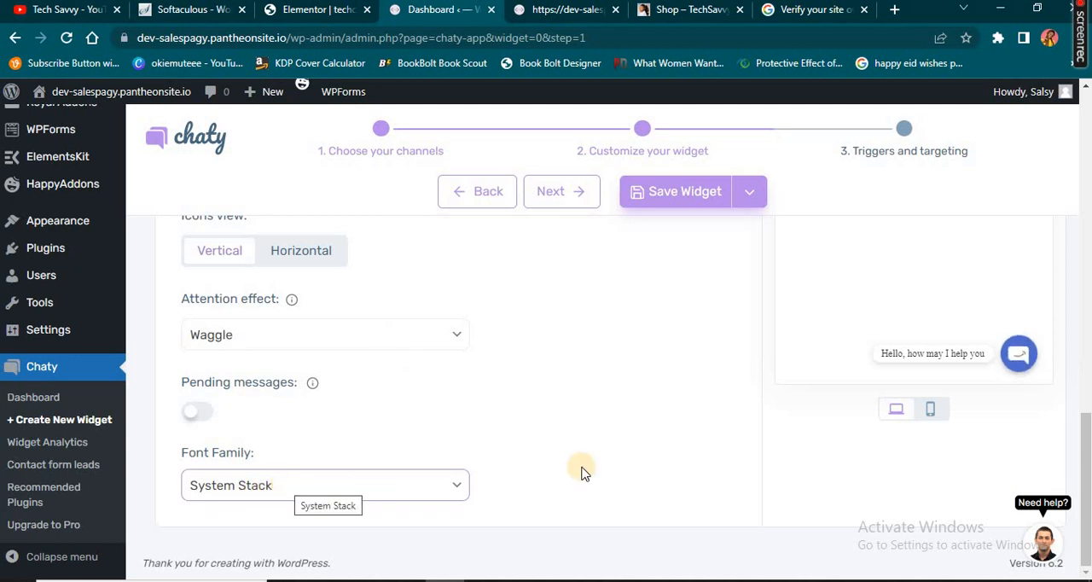
Set the widget's font family to Montserrat and check the widget in the preview
{"action": "left_click", "coordinate": [329, 489]}
{"action": "left_click", "coordinate": [339, 489]}
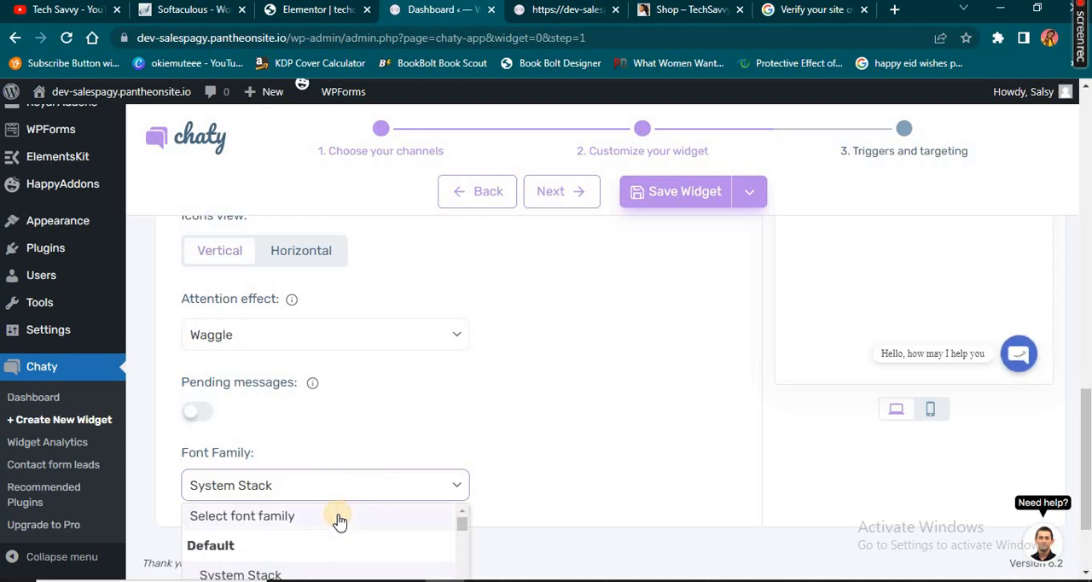
{"action": "scroll", "coordinate": [339, 520], "scroll_direction": "down", "scroll_amount": 3}
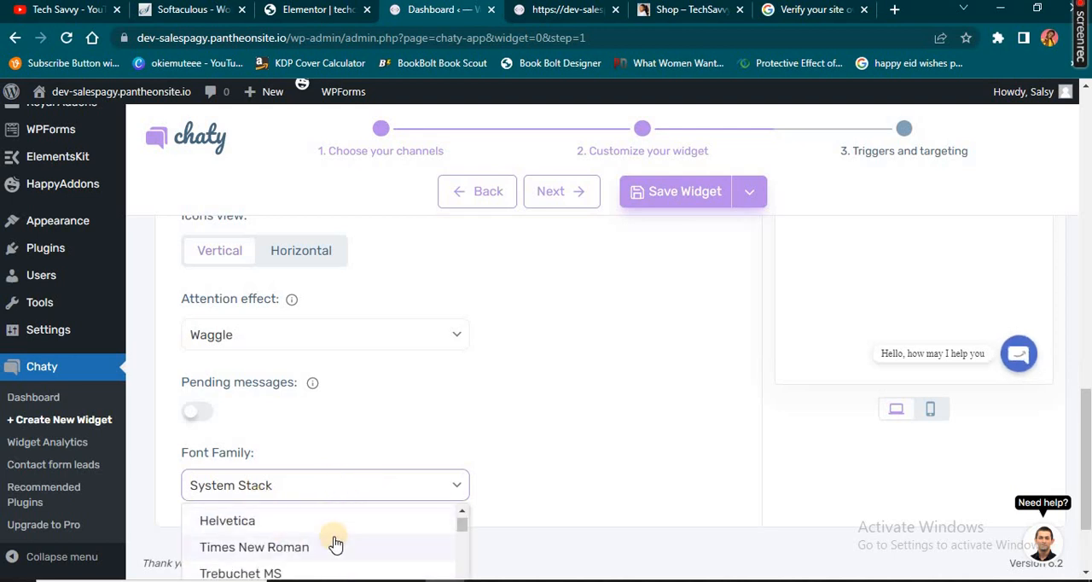
{"action": "scroll", "coordinate": [324, 544], "scroll_direction": "up", "scroll_amount": 2}
{"action": "scroll", "coordinate": [315, 544], "scroll_direction": "up", "scroll_amount": 1}
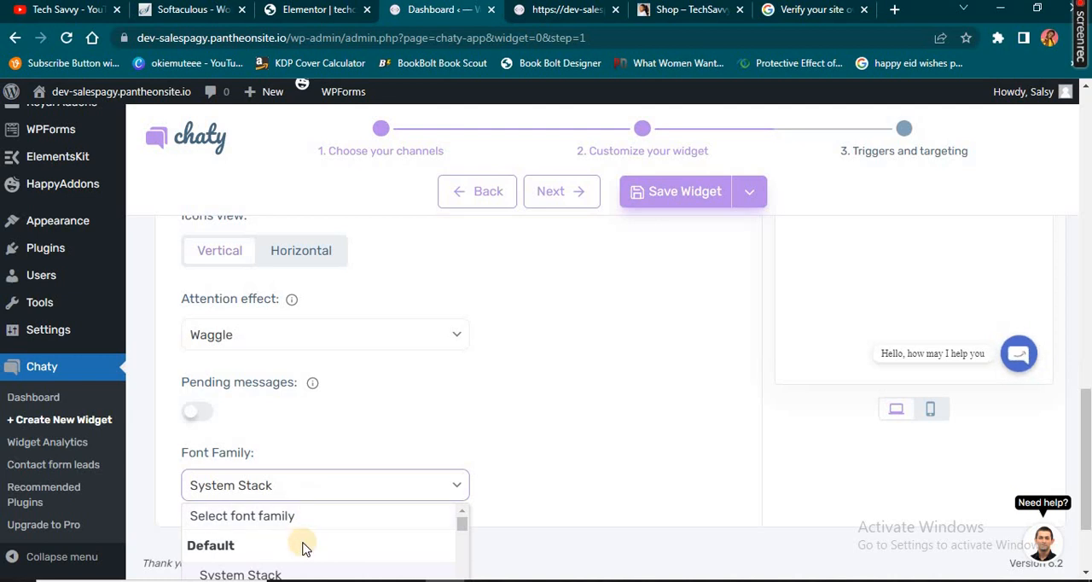
{"action": "scroll", "coordinate": [305, 548], "scroll_direction": "down", "scroll_amount": 10}
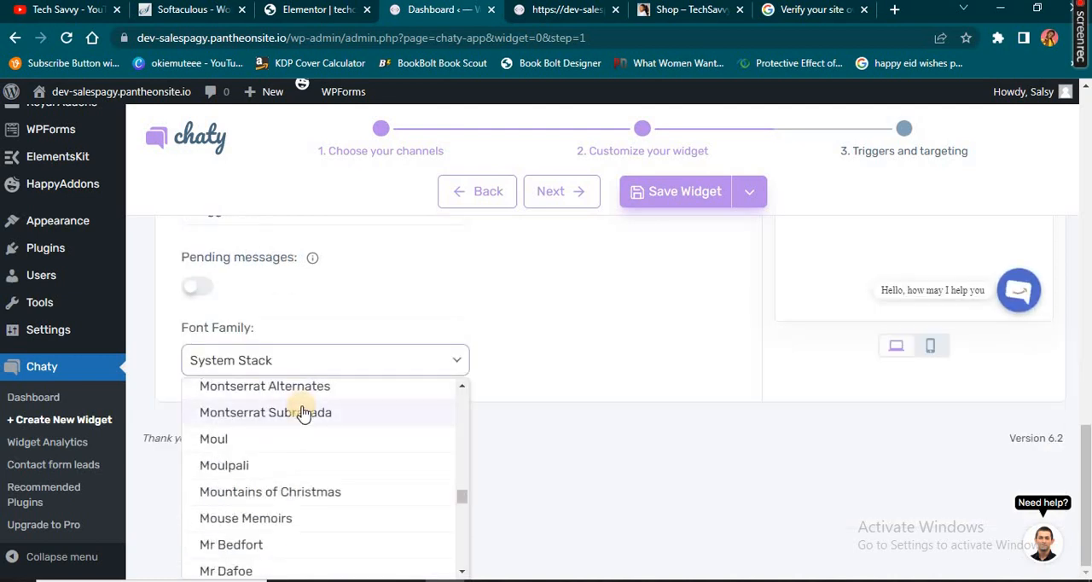
{"action": "double_click", "coordinate": [462, 388]}
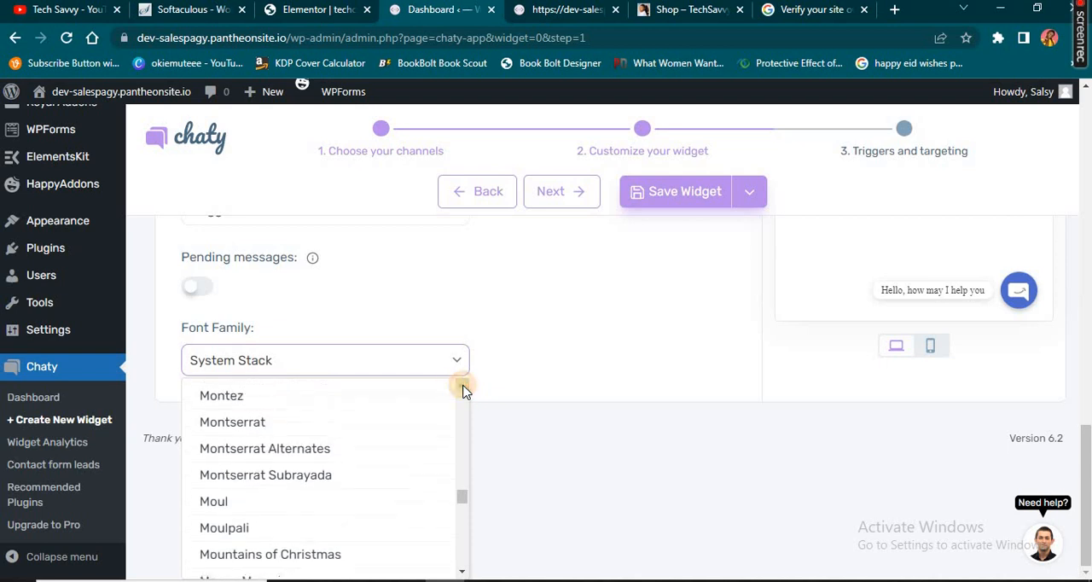
{"action": "left_click", "coordinate": [259, 424]}
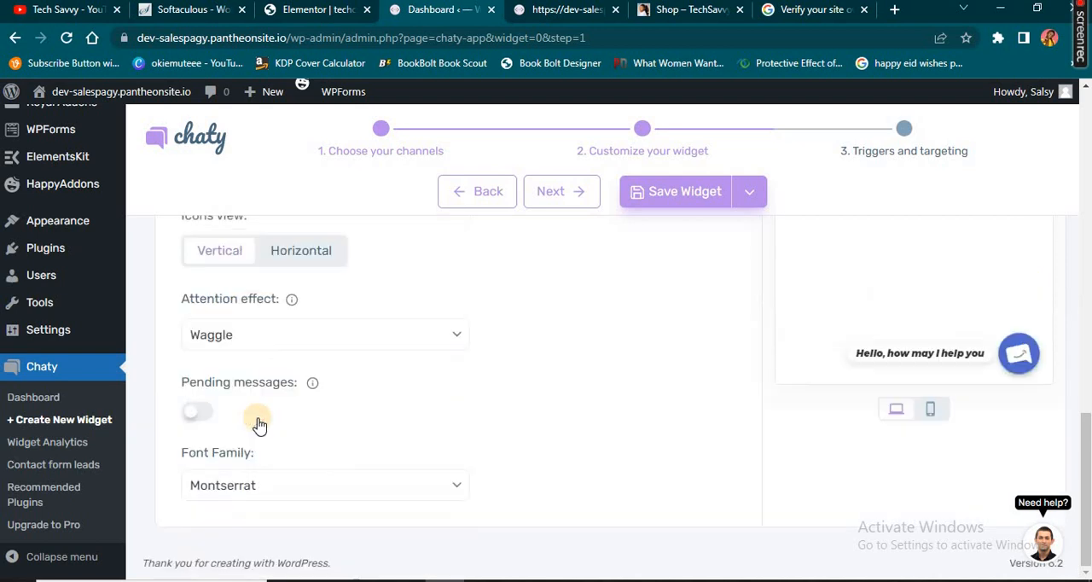
{"action": "left_click", "coordinate": [1031, 365]}
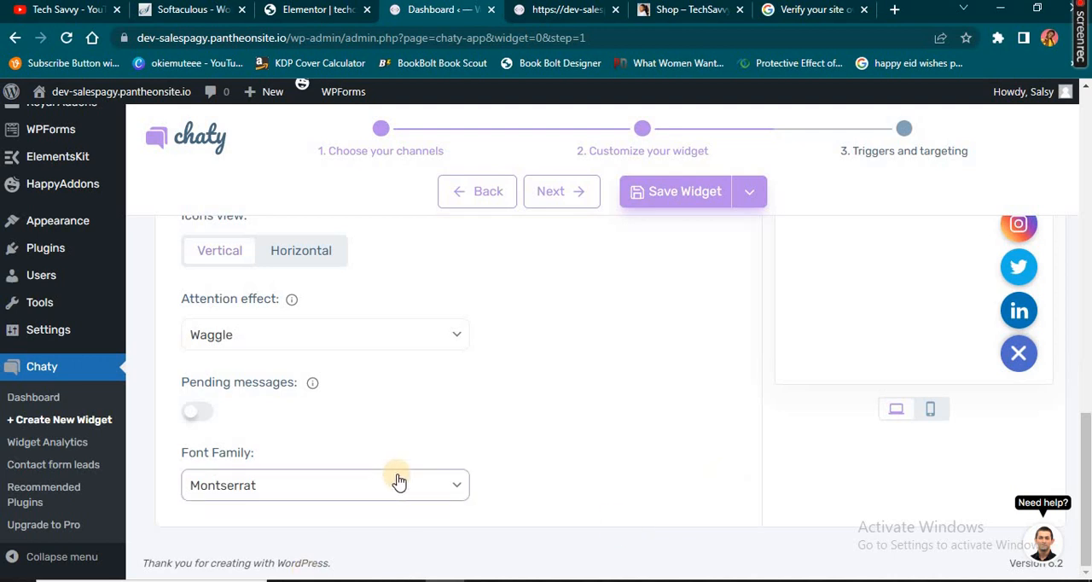
Continue to the triggers and targeting step and set the widget to display after 2 seconds on the page
{"action": "scroll", "coordinate": [624, 427], "scroll_direction": "up", "scroll_amount": 6}
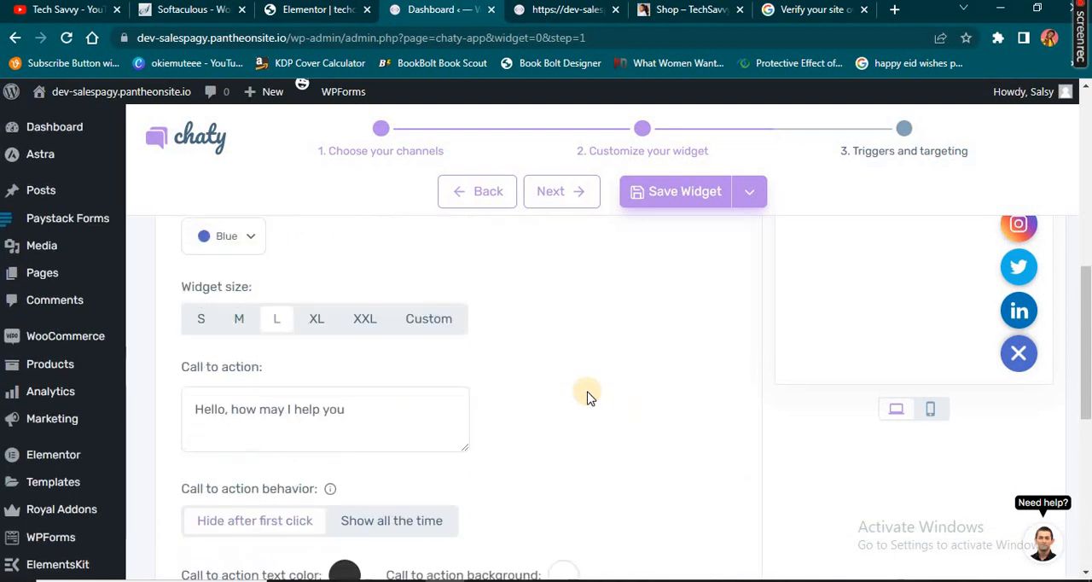
{"action": "scroll", "coordinate": [587, 392], "scroll_direction": "up", "scroll_amount": 3}
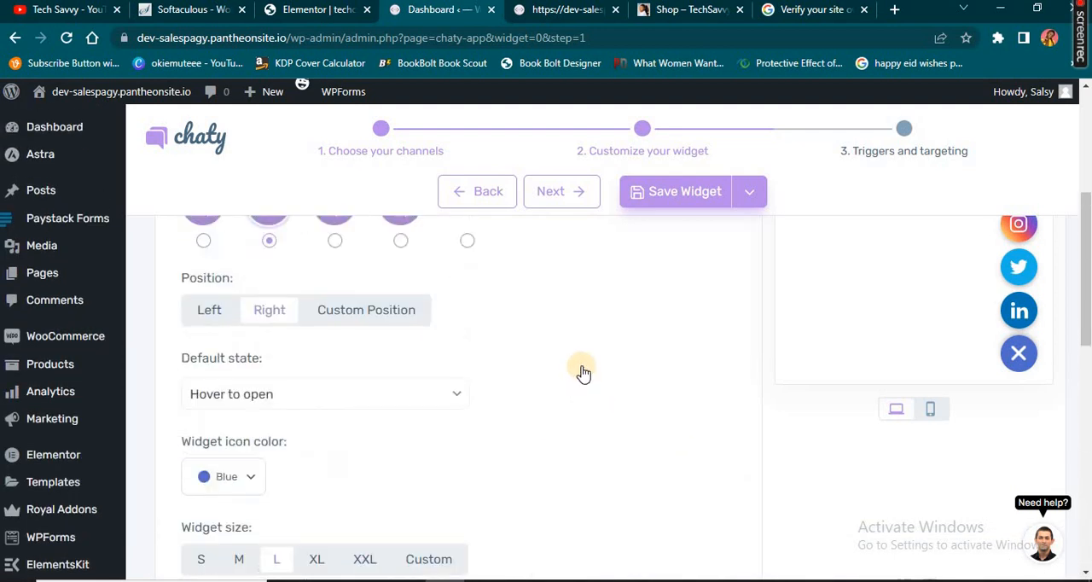
{"action": "left_click", "coordinate": [575, 198]}
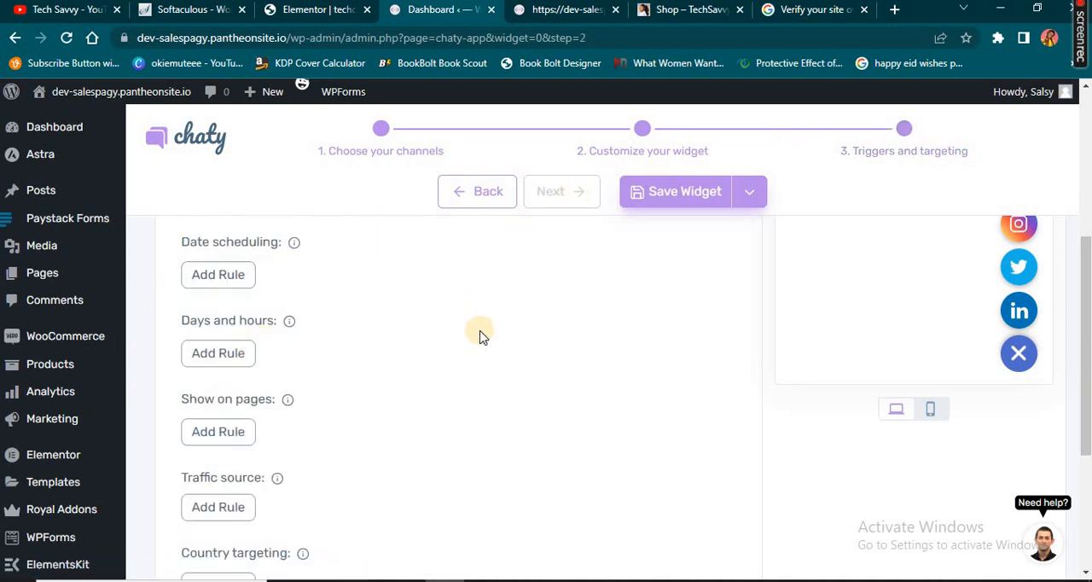
{"action": "scroll", "coordinate": [480, 337], "scroll_direction": "up", "scroll_amount": 4}
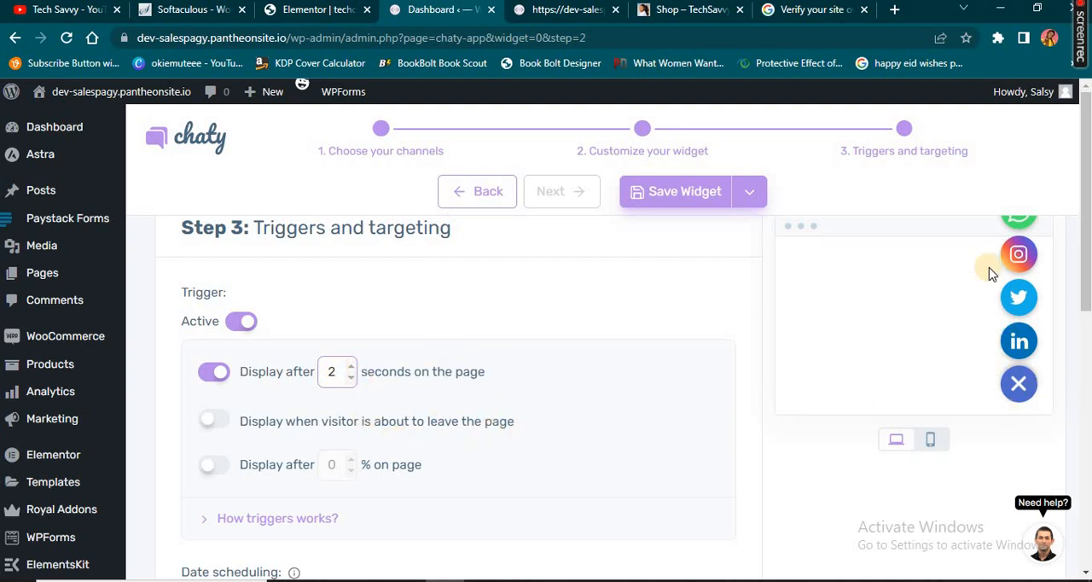
Check the scheduling and targeting rule options, and save the widget
{"action": "scroll", "coordinate": [307, 376], "scroll_direction": "down", "scroll_amount": 3}
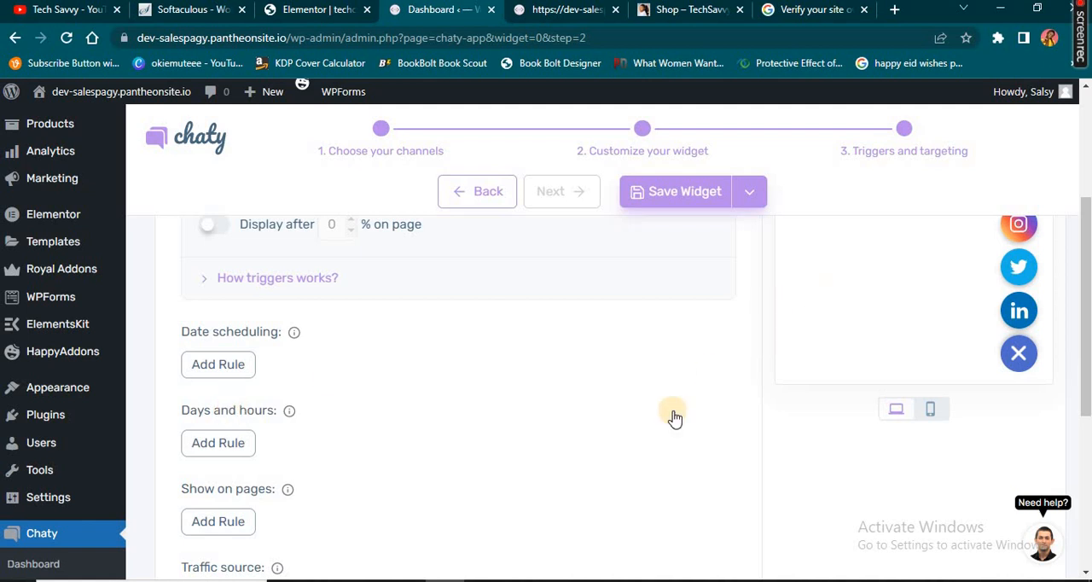
{"action": "scroll", "coordinate": [290, 410], "scroll_direction": "down", "scroll_amount": 2}
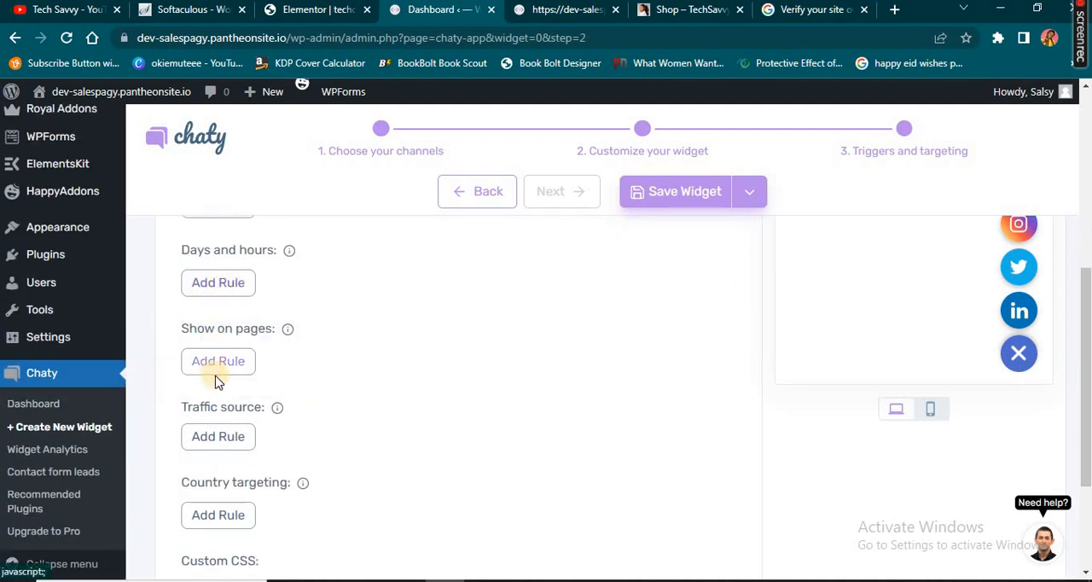
{"action": "scroll", "coordinate": [227, 452], "scroll_direction": "down", "scroll_amount": 2}
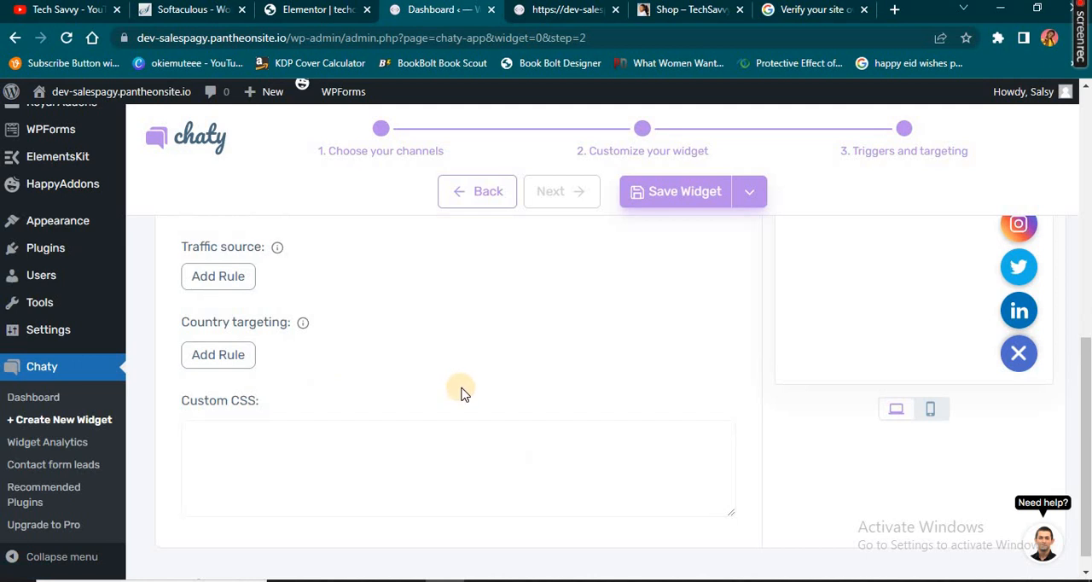
{"action": "scroll", "coordinate": [463, 390], "scroll_direction": "up", "scroll_amount": 7}
{"action": "scroll", "coordinate": [501, 372], "scroll_direction": "up", "scroll_amount": 1}
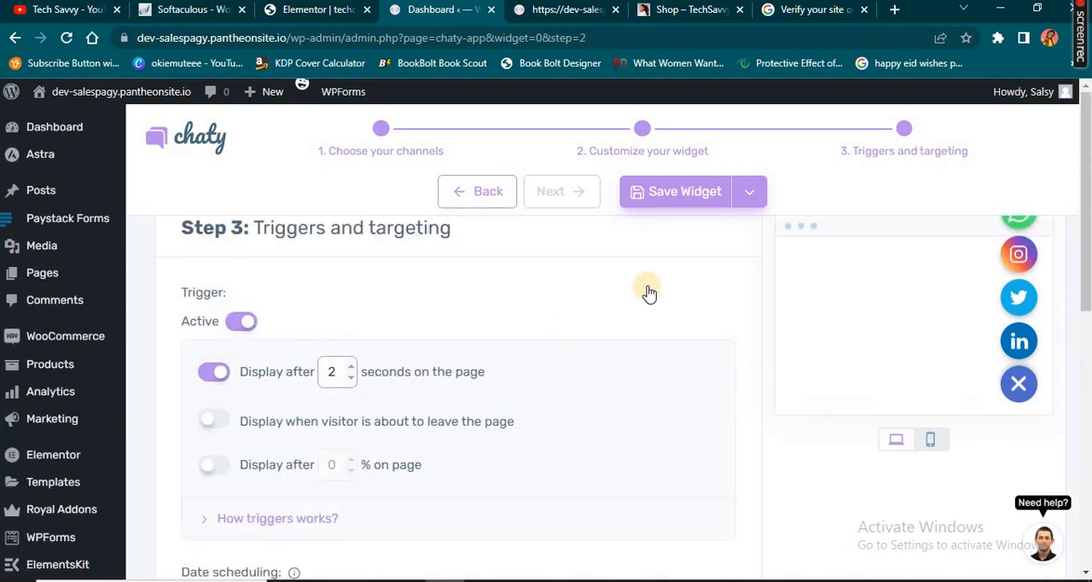
{"action": "left_click", "coordinate": [646, 201]}
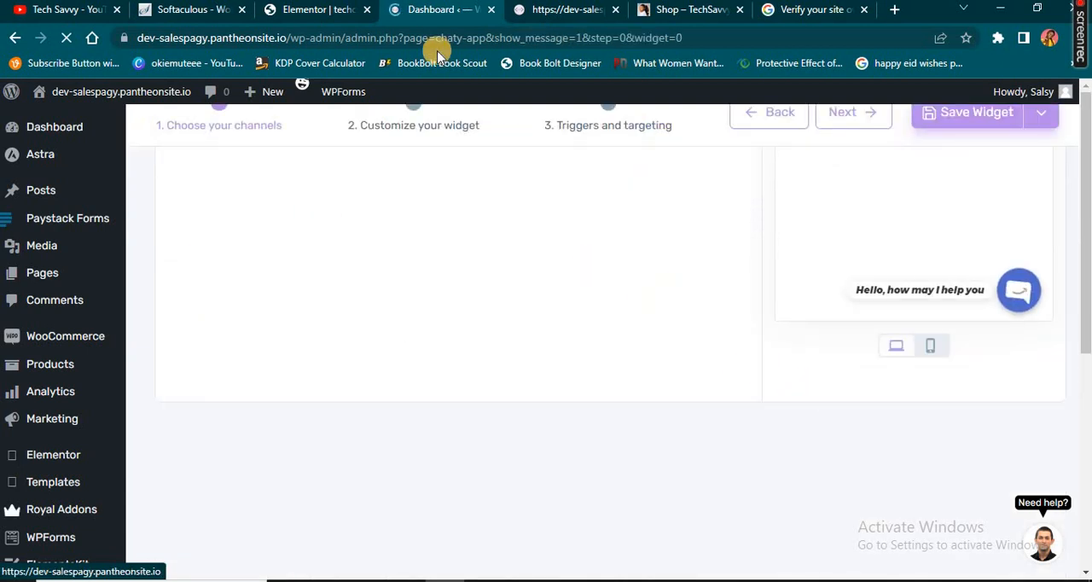
Reload the live site and test closing and reopening the floating contact widget's channel icons
{"action": "left_click", "coordinate": [557, 17]}
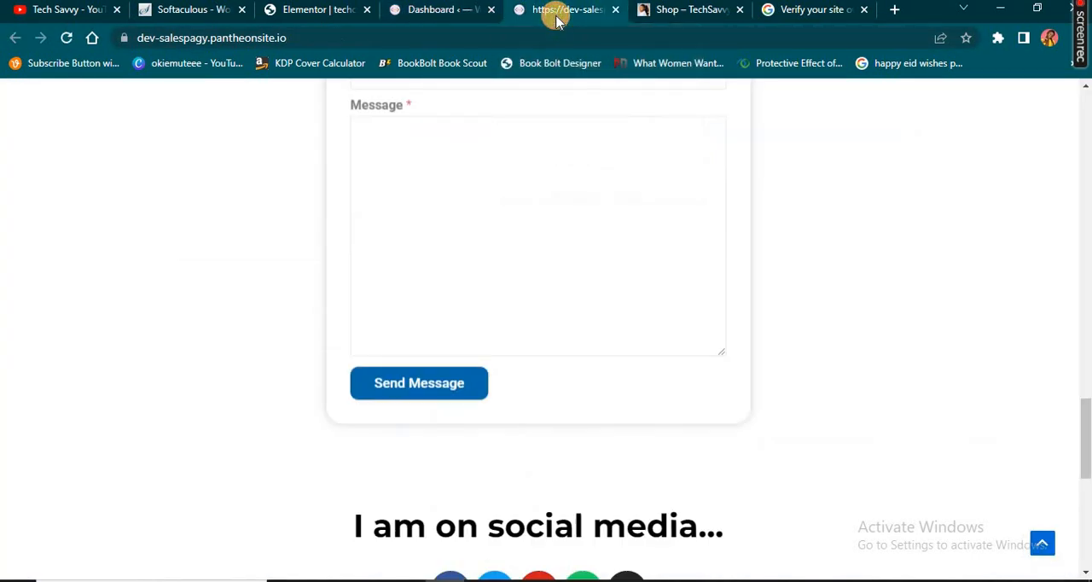
{"action": "left_click", "coordinate": [70, 39]}
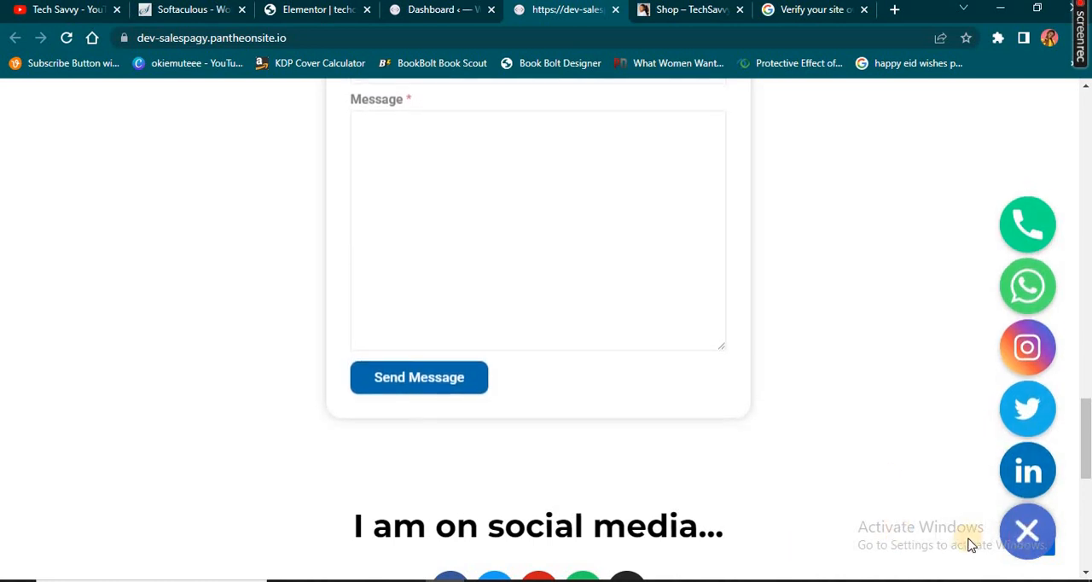
{"action": "left_click", "coordinate": [1026, 545]}
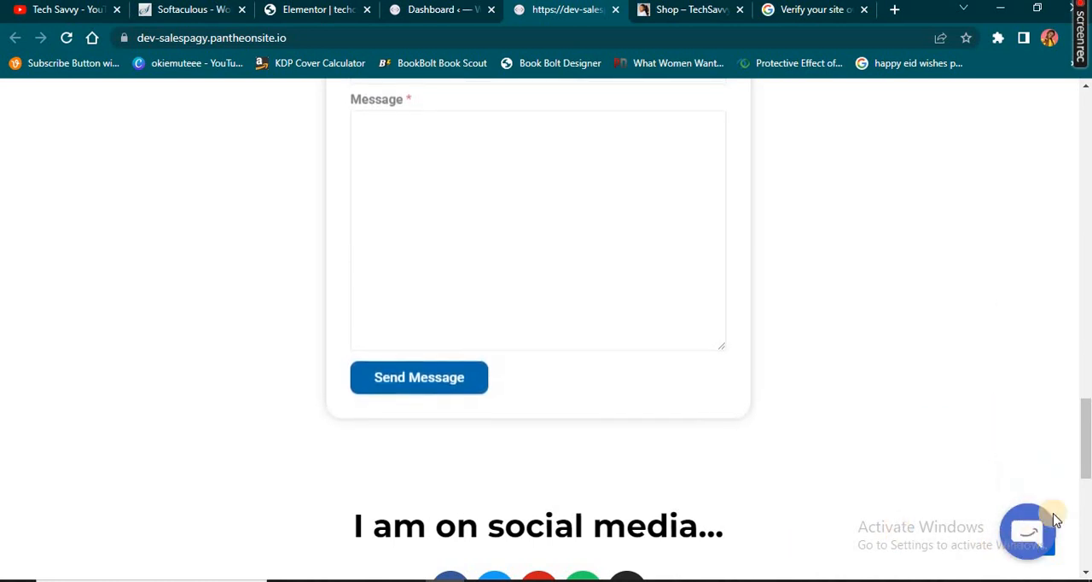
{"action": "mouse_move", "coordinate": [1031, 554]}
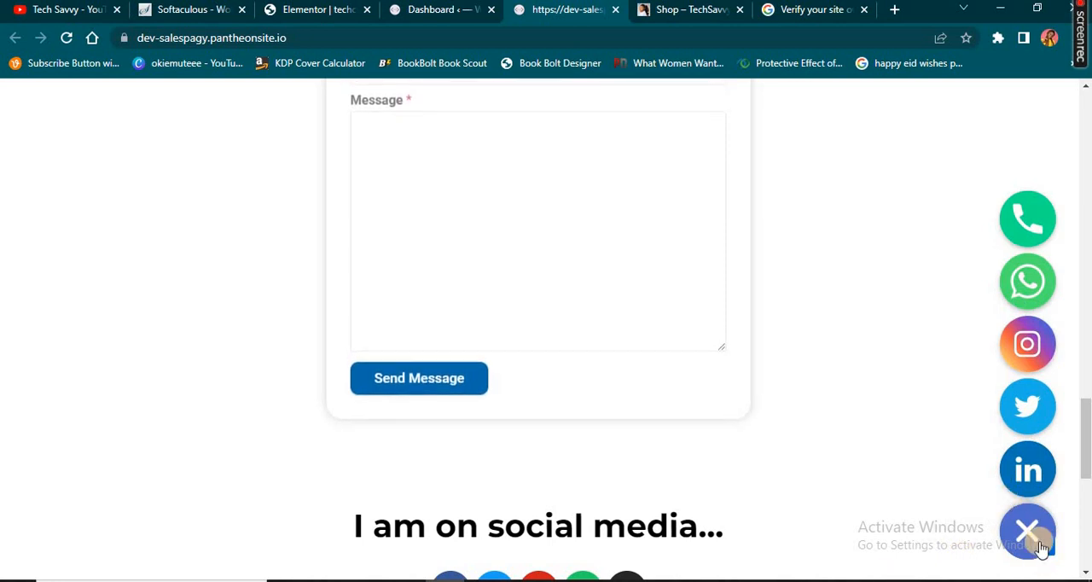